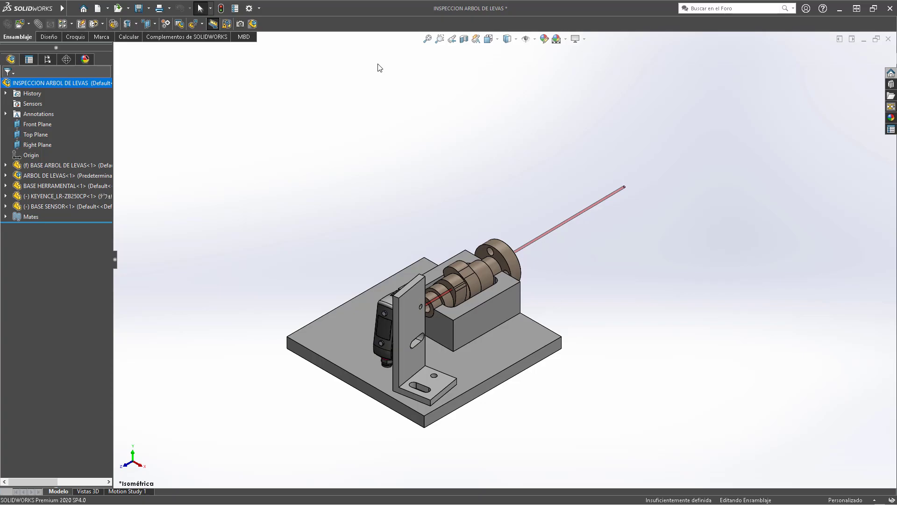
Examine the whole camshaft inspection assembly from several sides, including the sensor, its bracket and the base plate
{"action": "scroll", "coordinate": [448, 311], "scroll_direction": "down", "scroll_amount": 5}
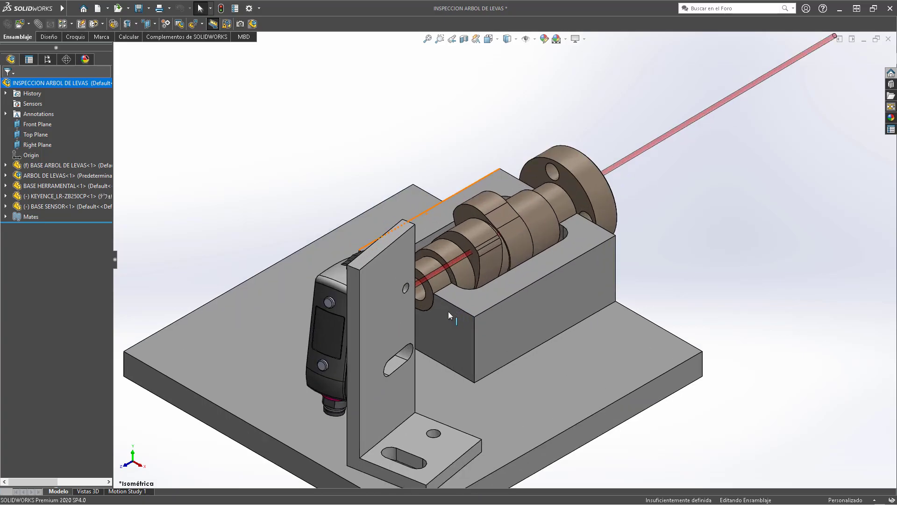
{"action": "middle_click_drag", "start_coordinate": [447, 311], "coordinate": [531, 189]}
{"action": "scroll", "coordinate": [510, 285], "scroll_direction": "up", "scroll_amount": 3}
{"action": "scroll", "coordinate": [500, 268], "scroll_direction": "down", "scroll_amount": 4}
{"action": "scroll", "coordinate": [566, 269], "scroll_direction": "down", "scroll_amount": 5}
{"action": "middle_click_drag", "start_coordinate": [566, 270], "coordinate": [635, 300]}
{"action": "scroll", "coordinate": [546, 276], "scroll_direction": "up", "scroll_amount": 4}
{"action": "scroll", "coordinate": [546, 277], "scroll_direction": "down", "scroll_amount": 3}
{"action": "scroll", "coordinate": [635, 300], "scroll_direction": "up", "scroll_amount": 3}
{"action": "scroll", "coordinate": [582, 292], "scroll_direction": "down", "scroll_amount": 5}
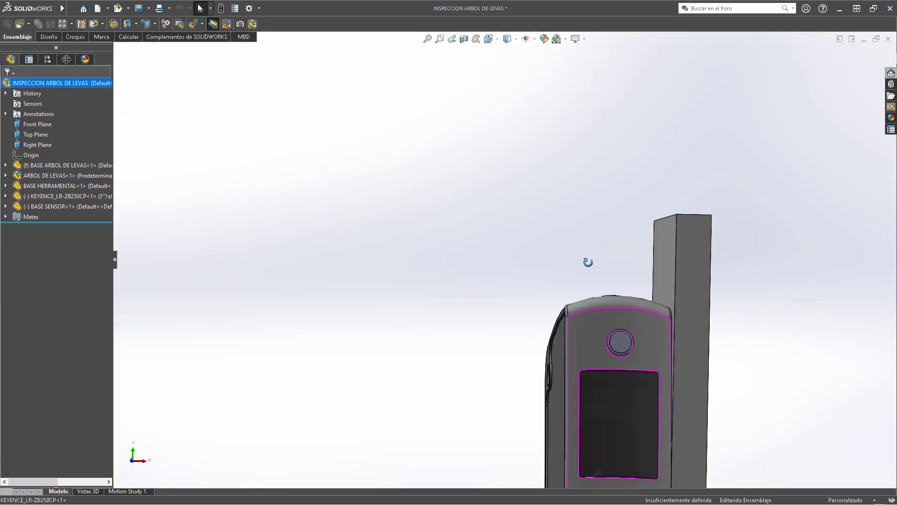
{"action": "scroll", "coordinate": [484, 296], "scroll_direction": "up", "scroll_amount": 5}
{"action": "scroll", "coordinate": [483, 270], "scroll_direction": "down", "scroll_amount": 4}
{"action": "middle_click_drag", "start_coordinate": [483, 270], "coordinate": [563, 203]}
{"action": "scroll", "coordinate": [562, 203], "scroll_direction": "up", "scroll_amount": 5}
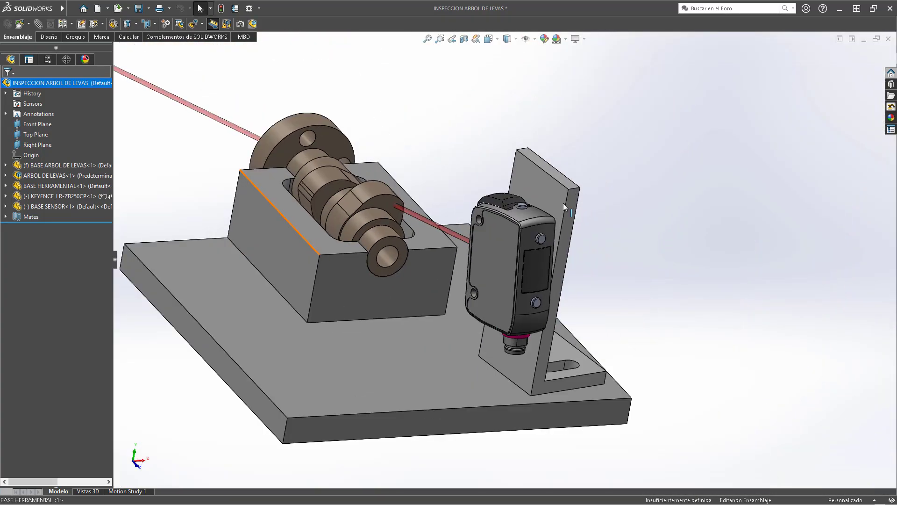
Examine where the sensor's laser beam meets the nearest cam on the camshaft
{"action": "scroll", "coordinate": [439, 274], "scroll_direction": "down", "scroll_amount": 4}
{"action": "middle_click_drag", "start_coordinate": [439, 274], "coordinate": [425, 259]}
{"action": "scroll", "coordinate": [425, 259], "scroll_direction": "up", "scroll_amount": 4}
{"action": "scroll", "coordinate": [375, 273], "scroll_direction": "down", "scroll_amount": 4}
{"action": "middle_click_drag", "start_coordinate": [375, 273], "coordinate": [336, 258]}
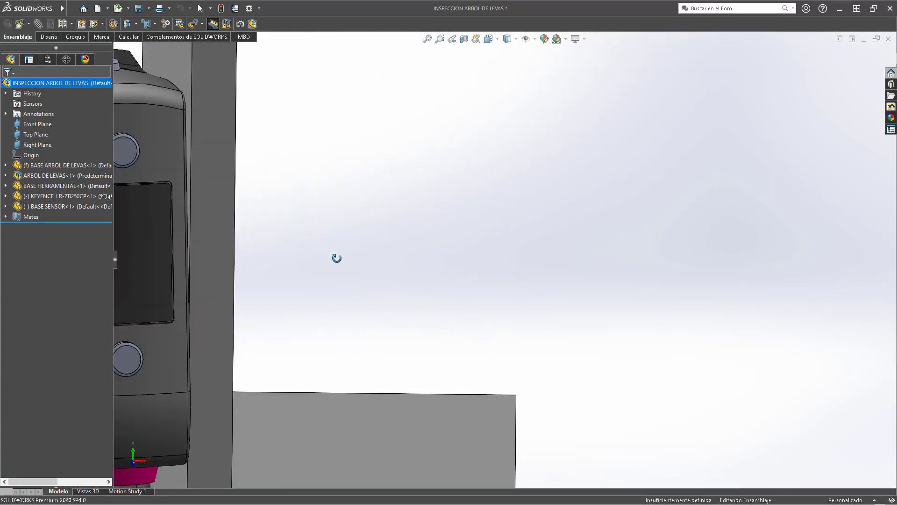
{"action": "scroll", "coordinate": [336, 258], "scroll_direction": "up", "scroll_amount": 4}
{"action": "scroll", "coordinate": [356, 238], "scroll_direction": "down", "scroll_amount": 6}
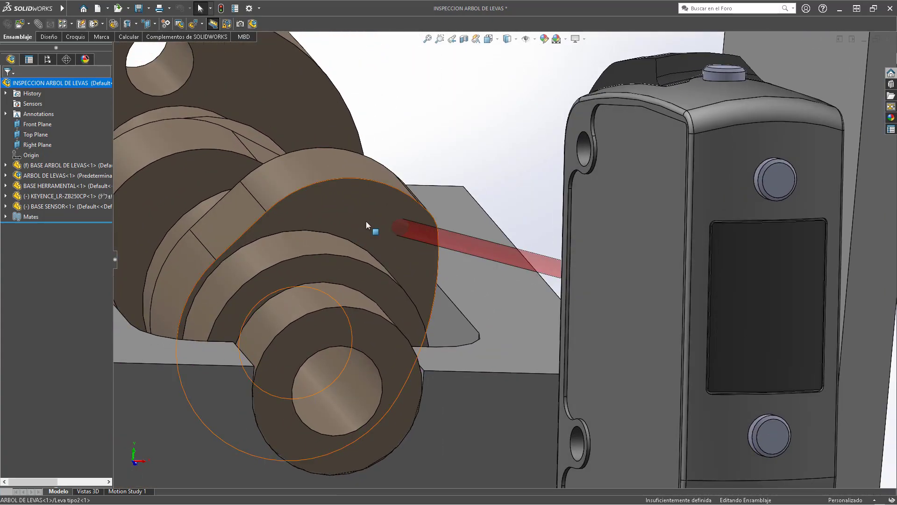
{"action": "scroll", "coordinate": [366, 221], "scroll_direction": "up", "scroll_amount": 5}
Inspect how the bracket's upper hole lines up with the sensor's mounting hole, selecting the sensor hole's inner face
{"action": "middle_click_drag", "start_coordinate": [585, 257], "coordinate": [516, 364]}
{"action": "scroll", "coordinate": [556, 282], "scroll_direction": "up", "scroll_amount": 5}
{"action": "scroll", "coordinate": [531, 296], "scroll_direction": "down", "scroll_amount": 6}
{"action": "scroll", "coordinate": [517, 365], "scroll_direction": "up", "scroll_amount": 4}
{"action": "scroll", "coordinate": [517, 245], "scroll_direction": "down", "scroll_amount": 6}
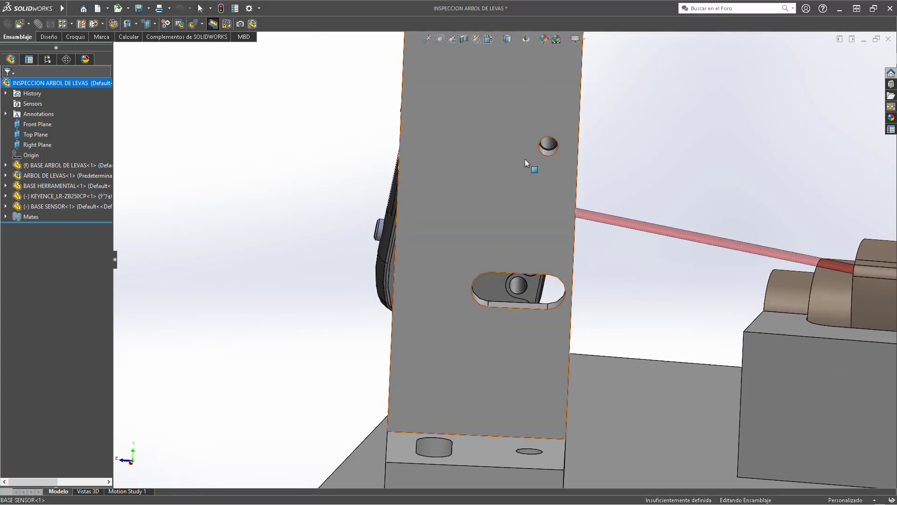
{"action": "scroll", "coordinate": [528, 216], "scroll_direction": "up", "scroll_amount": 5}
{"action": "scroll", "coordinate": [503, 268], "scroll_direction": "down", "scroll_amount": 5}
{"action": "middle_click_drag", "start_coordinate": [503, 268], "coordinate": [501, 226]}
{"action": "scroll", "coordinate": [535, 147], "scroll_direction": "down", "scroll_amount": 8}
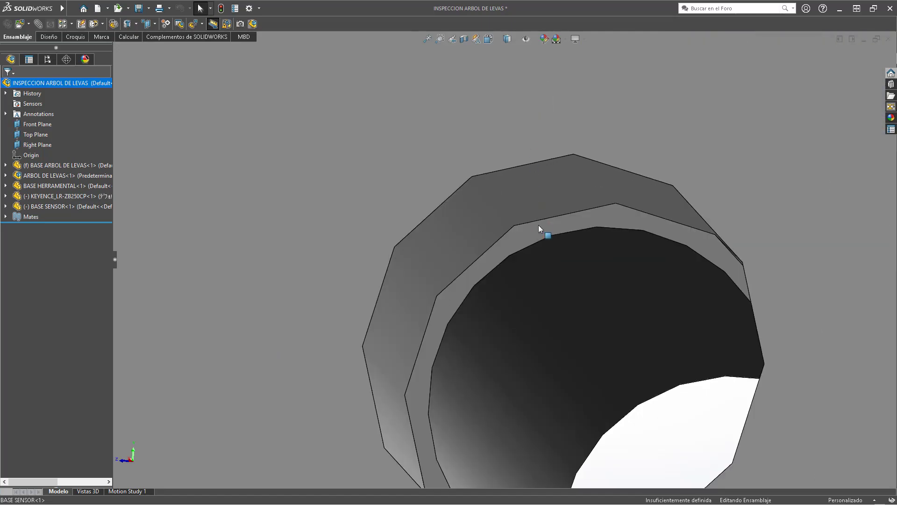
{"action": "scroll", "coordinate": [561, 295], "scroll_direction": "up", "scroll_amount": 2}
{"action": "left_click", "coordinate": [562, 296]}
{"action": "scroll", "coordinate": [552, 352], "scroll_direction": "up", "scroll_amount": 3}
{"action": "scroll", "coordinate": [551, 353], "scroll_direction": "up", "scroll_amount": 6}
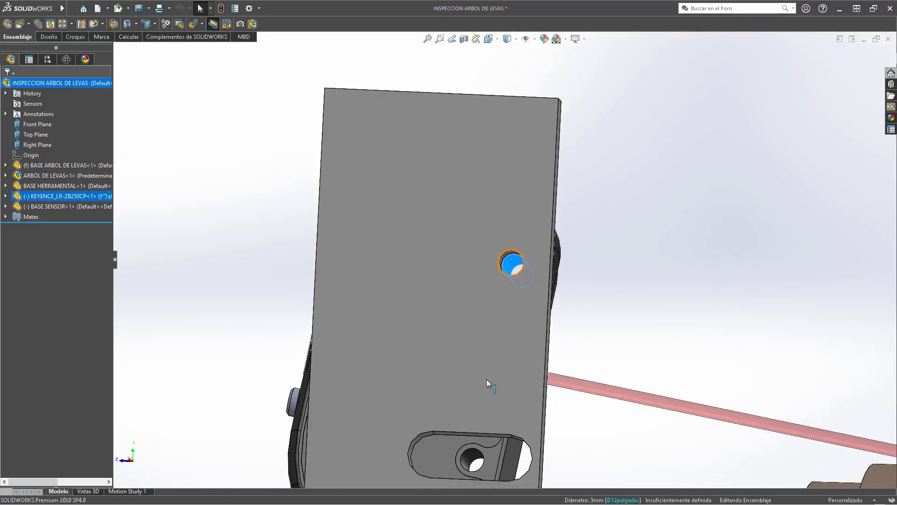
Inspect the slot in the bracket's vertical wall and the sensor's lower mounting hole behind it
{"action": "scroll", "coordinate": [450, 419], "scroll_direction": "down", "scroll_amount": 3}
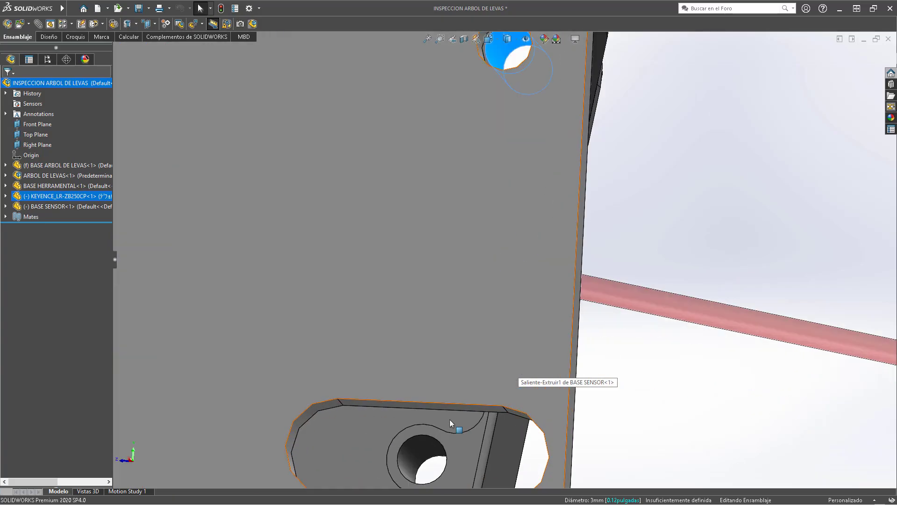
{"action": "scroll", "coordinate": [449, 419], "scroll_direction": "up", "scroll_amount": 3}
{"action": "scroll", "coordinate": [492, 183], "scroll_direction": "down", "scroll_amount": 4}
{"action": "scroll", "coordinate": [494, 172], "scroll_direction": "down", "scroll_amount": 3}
{"action": "middle_click_drag", "start_coordinate": [494, 172], "coordinate": [497, 343]}
{"action": "scroll", "coordinate": [498, 343], "scroll_direction": "up", "scroll_amount": 3}
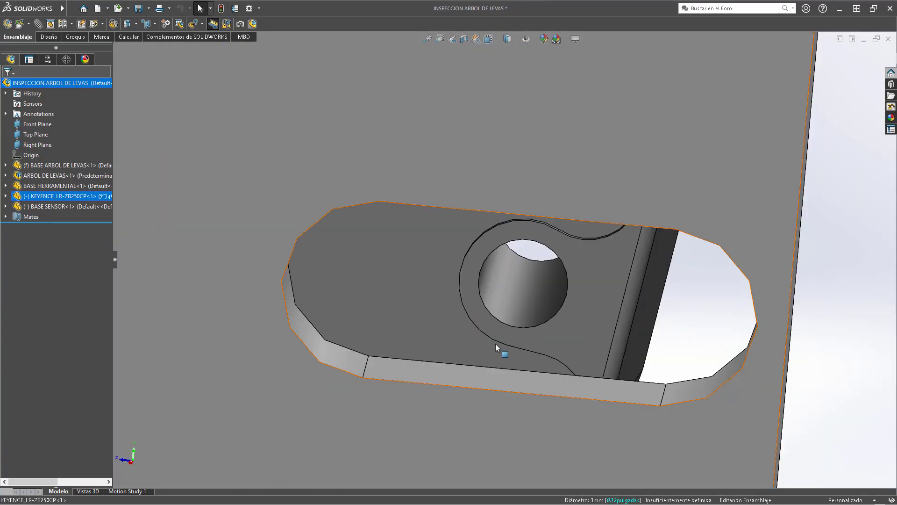
{"action": "scroll", "coordinate": [531, 298], "scroll_direction": "down", "scroll_amount": 4}
{"action": "middle_click_drag", "start_coordinate": [532, 298], "coordinate": [395, 268]}
{"action": "scroll", "coordinate": [396, 268], "scroll_direction": "up", "scroll_amount": 5}
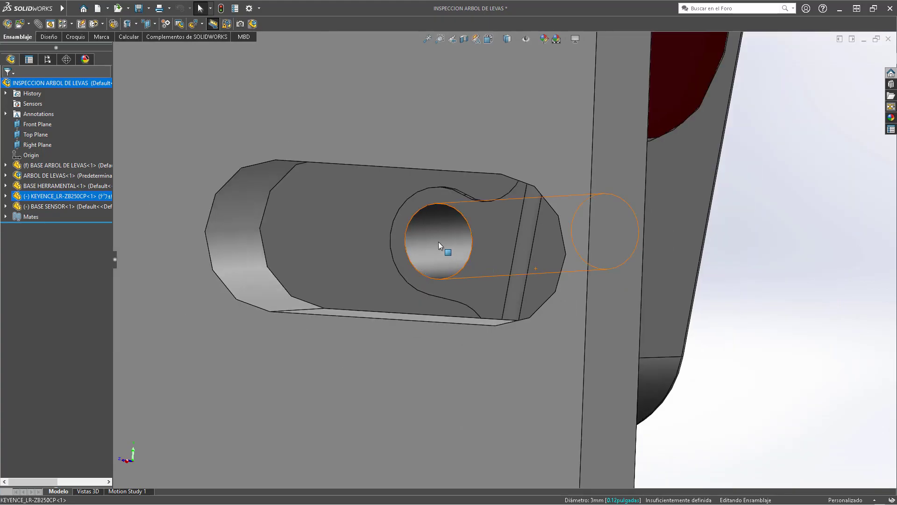
{"action": "scroll", "coordinate": [437, 275], "scroll_direction": "up", "scroll_amount": 3}
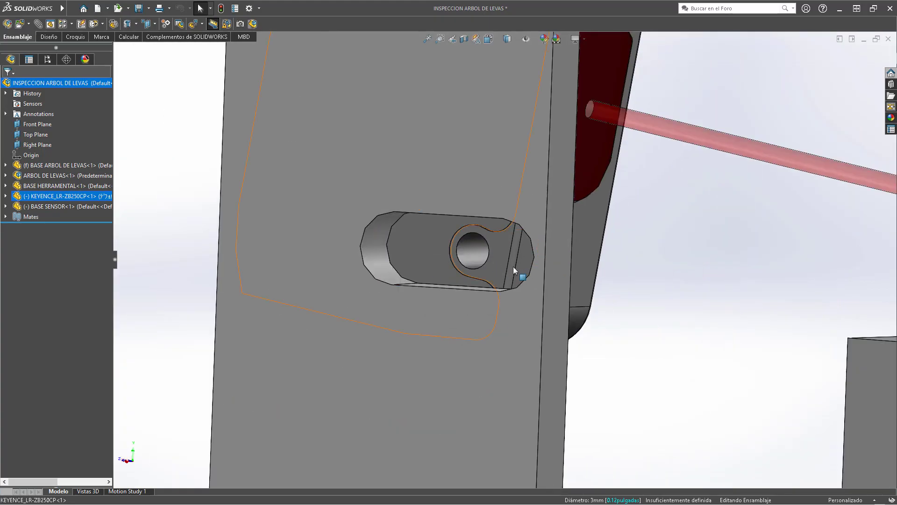
{"action": "middle_click_drag", "start_coordinate": [540, 272], "coordinate": [578, 289]}
{"action": "scroll", "coordinate": [578, 289], "scroll_direction": "up", "scroll_amount": 4}
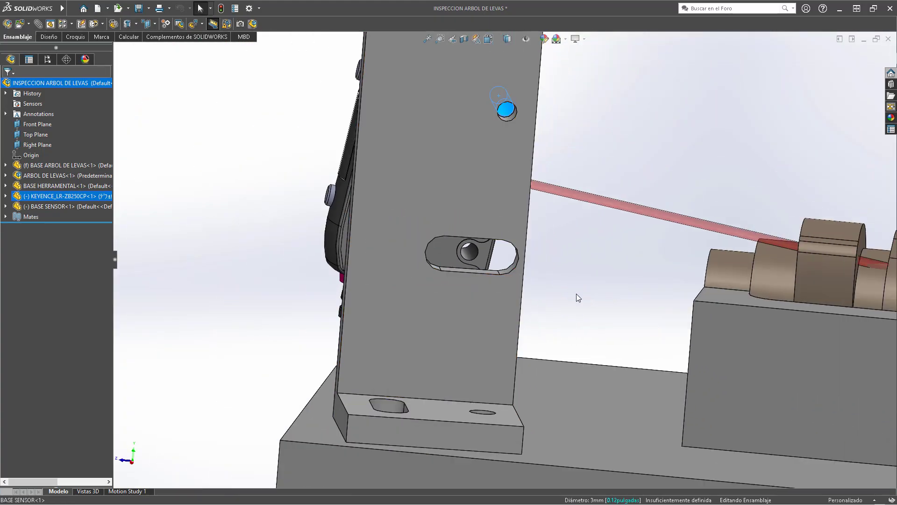
{"action": "middle_click_drag", "start_coordinate": [532, 254], "coordinate": [520, 374]}
{"action": "scroll", "coordinate": [520, 374], "scroll_direction": "up", "scroll_amount": 5}
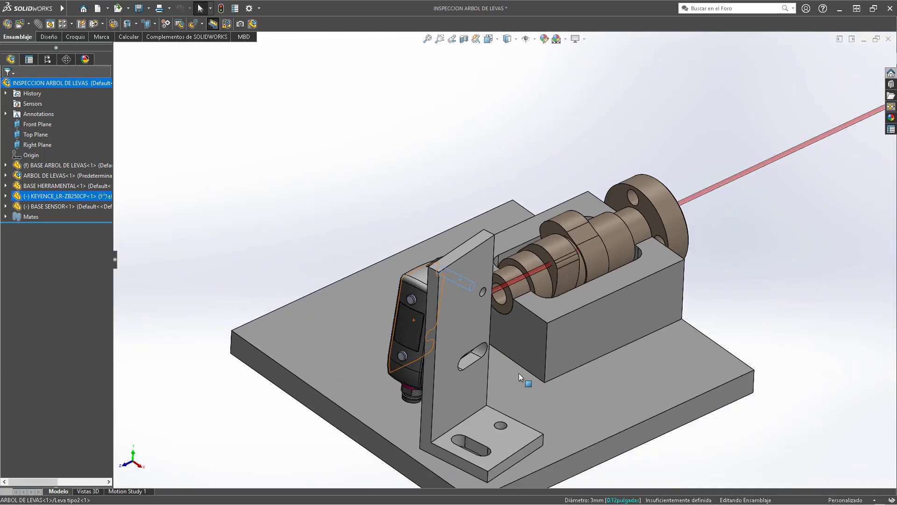
Examine the bracket-mounted sensor and its laser beam relative to the camshaft from the front and side
{"action": "scroll", "coordinate": [518, 374], "scroll_direction": "down", "scroll_amount": 3}
{"action": "middle_click_drag", "start_coordinate": [503, 290], "coordinate": [458, 446]}
{"action": "scroll", "coordinate": [495, 282], "scroll_direction": "down", "scroll_amount": 3}
{"action": "scroll", "coordinate": [514, 283], "scroll_direction": "up", "scroll_amount": 5}
{"action": "scroll", "coordinate": [609, 190], "scroll_direction": "up", "scroll_amount": 4}
{"action": "middle_click_drag", "start_coordinate": [571, 201], "coordinate": [508, 231]}
{"action": "scroll", "coordinate": [439, 268], "scroll_direction": "down", "scroll_amount": 6}
{"action": "mouse_move", "coordinate": [406, 261]}
{"action": "middle_mouse_down"}
{"action": "mouse_move", "coordinate": [453, 287]}
{"action": "mouse_move", "coordinate": [450, 297]}
{"action": "mouse_move", "coordinate": [399, 289]}
{"action": "mouse_move", "coordinate": [385, 305]}
{"action": "mouse_move", "coordinate": [395, 268]}
{"action": "middle_mouse_up"}
{"action": "scroll", "coordinate": [475, 245], "scroll_direction": "up", "scroll_amount": 5}
{"action": "middle_click_drag", "start_coordinate": [475, 246], "coordinate": [547, 226]}
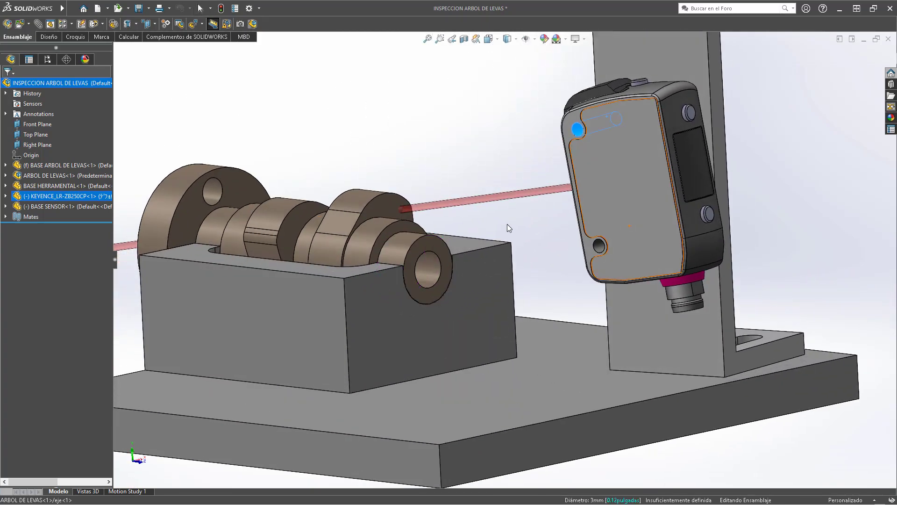
Examine the cam lobes along the camshaft and the sensor's position beside them up close
{"action": "scroll", "coordinate": [464, 220], "scroll_direction": "down", "scroll_amount": 5}
{"action": "middle_click_drag", "start_coordinate": [431, 214], "coordinate": [437, 257]}
{"action": "scroll", "coordinate": [478, 237], "scroll_direction": "down", "scroll_amount": 3}
{"action": "middle_click_drag", "start_coordinate": [452, 223], "coordinate": [459, 276]}
{"action": "scroll", "coordinate": [477, 222], "scroll_direction": "up", "scroll_amount": 5}
{"action": "scroll", "coordinate": [440, 237], "scroll_direction": "down", "scroll_amount": 5}
{"action": "scroll", "coordinate": [393, 284], "scroll_direction": "down", "scroll_amount": 5}
{"action": "middle_click_drag", "start_coordinate": [387, 285], "coordinate": [346, 268]}
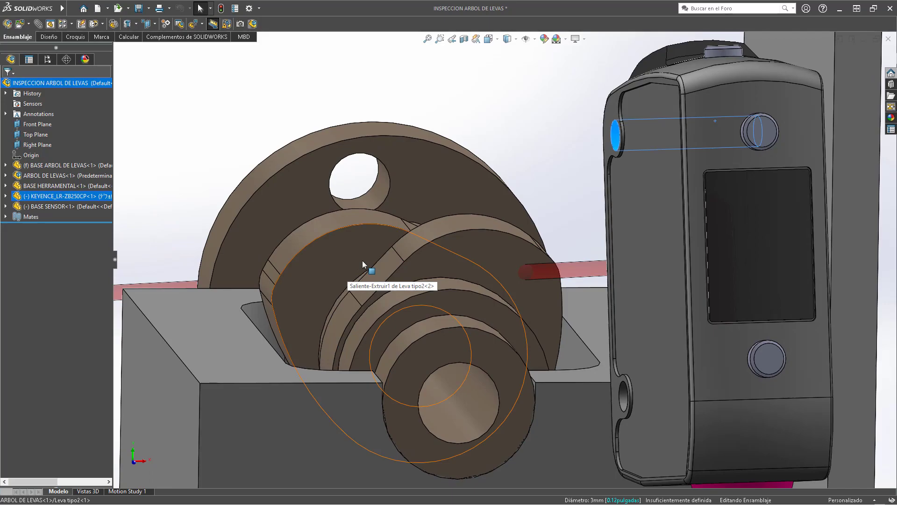
{"action": "scroll", "coordinate": [461, 243], "scroll_direction": "up", "scroll_amount": 5}
{"action": "scroll", "coordinate": [530, 270], "scroll_direction": "down", "scroll_amount": 5}
{"action": "scroll", "coordinate": [581, 262], "scroll_direction": "up", "scroll_amount": 5}
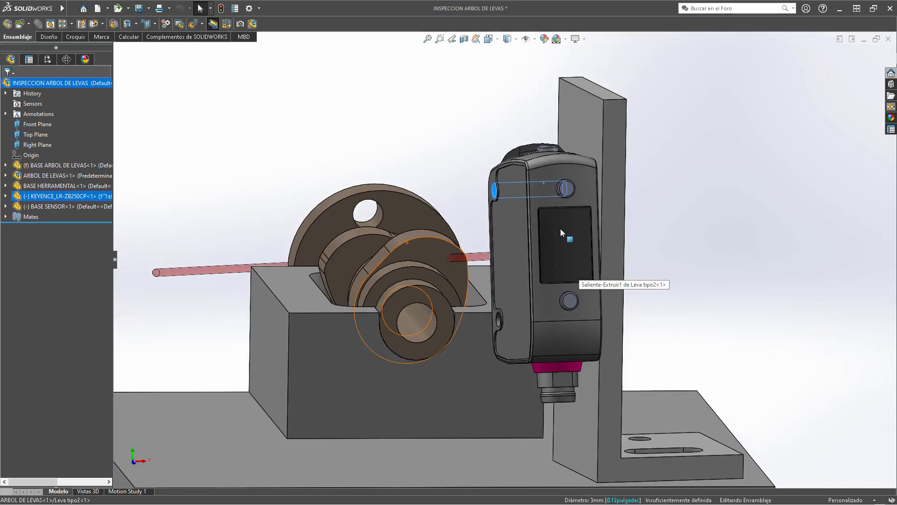
{"action": "scroll", "coordinate": [560, 228], "scroll_direction": "down", "scroll_amount": 5}
{"action": "middle_click_drag", "start_coordinate": [556, 217], "coordinate": [302, 258]}
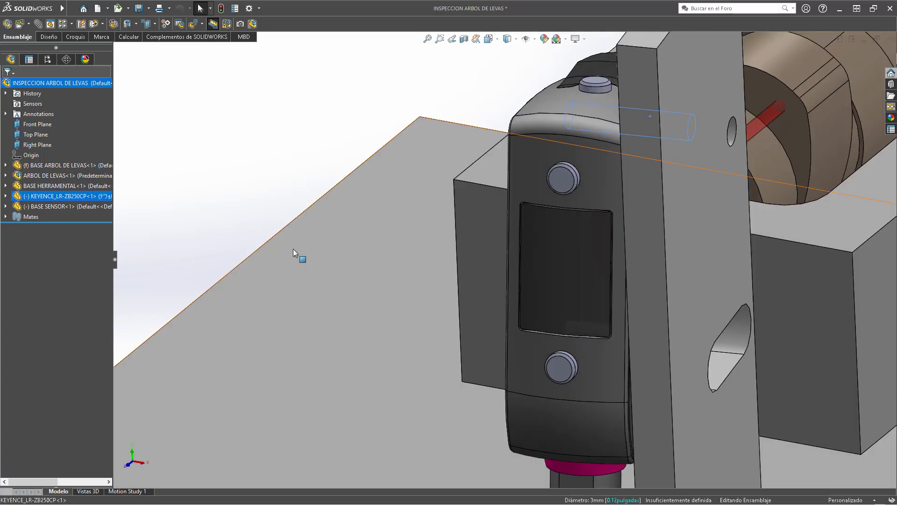
{"action": "scroll", "coordinate": [520, 306], "scroll_direction": "up", "scroll_amount": 5}
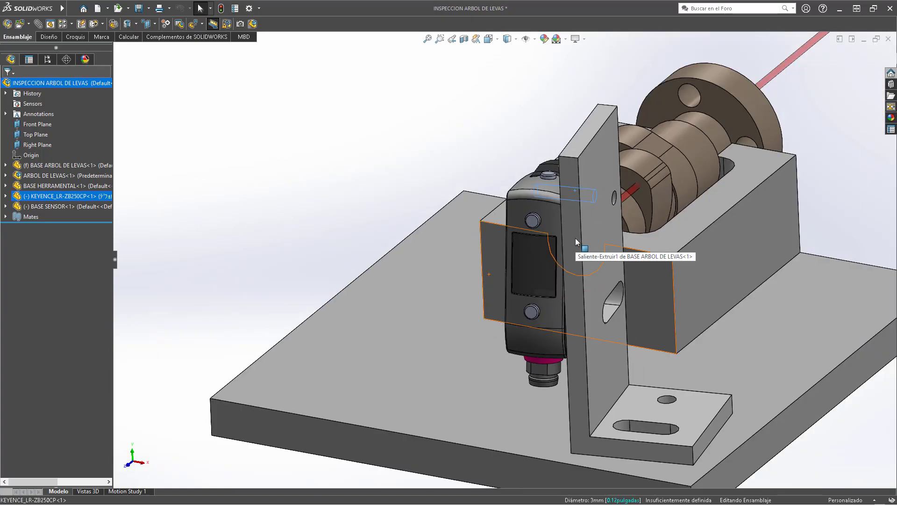
{"action": "middle_click_drag", "start_coordinate": [550, 255], "coordinate": [622, 301]}
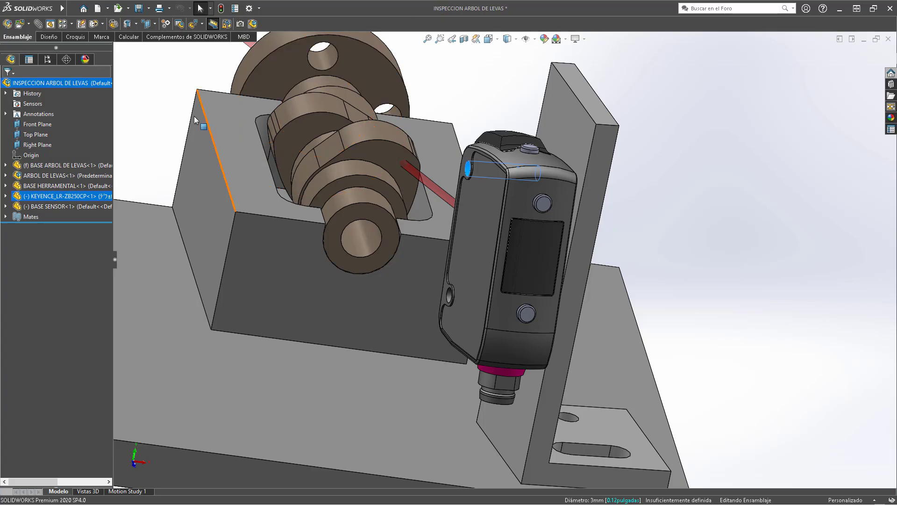
Create a reference plane midway between the two opposite side faces of the base plate
{"action": "left_click", "coordinate": [168, 109]}
{"action": "scroll", "coordinate": [216, 142], "scroll_direction": "up", "scroll_amount": 6}
{"action": "scroll", "coordinate": [216, 93], "scroll_direction": "down", "scroll_amount": 3}
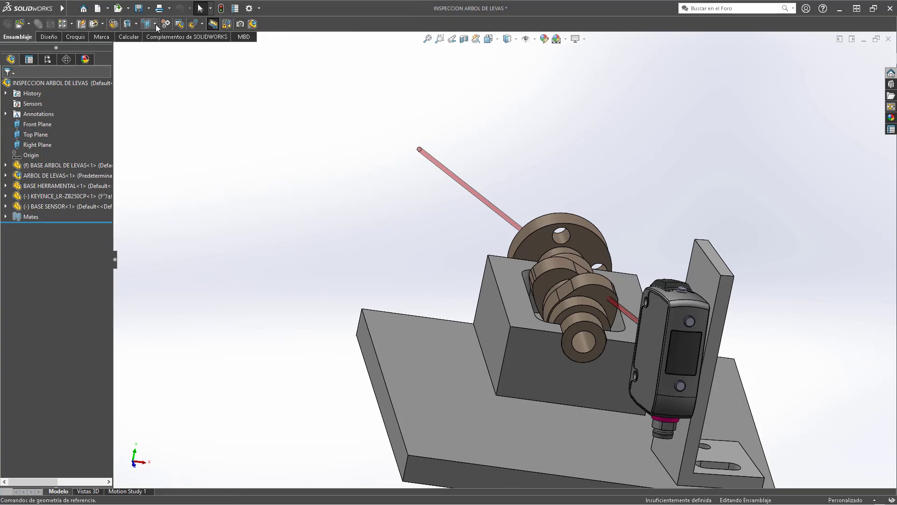
{"action": "left_click", "coordinate": [155, 23]}
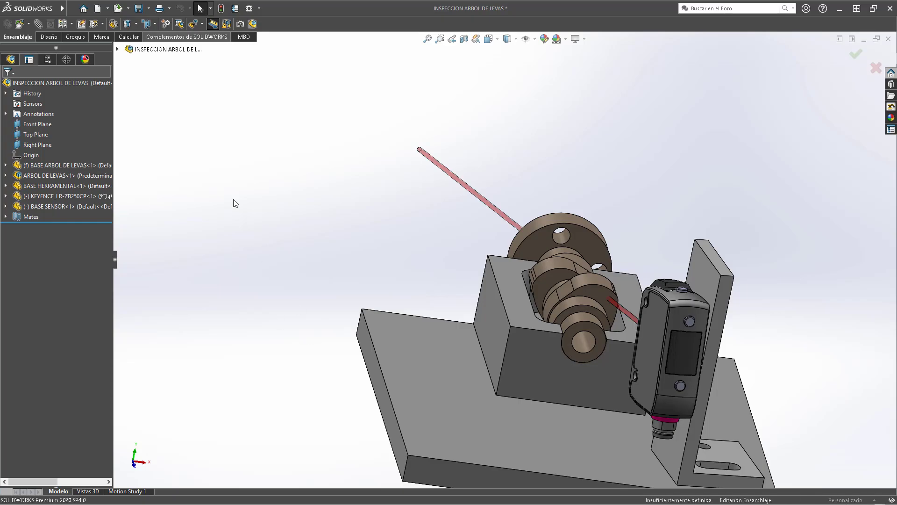
{"action": "scroll", "coordinate": [228, 142], "scroll_direction": "up", "scroll_amount": 1}
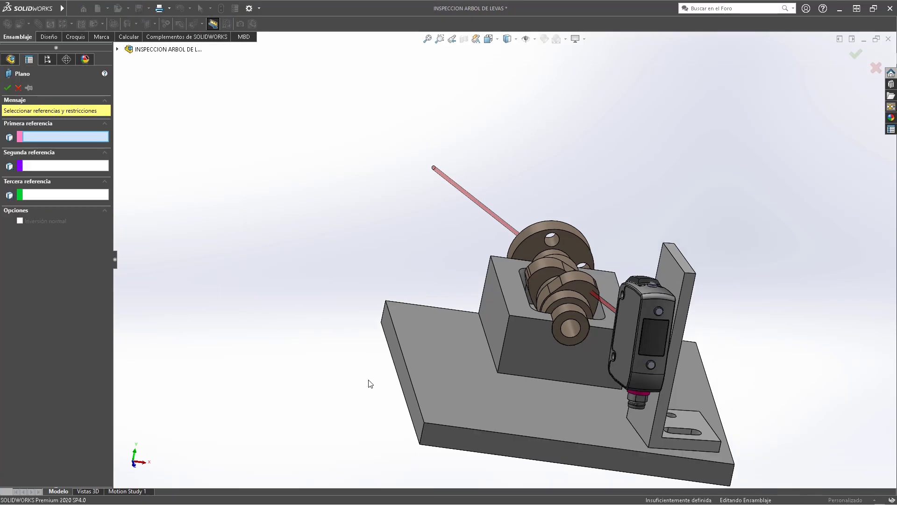
{"action": "scroll", "coordinate": [493, 336], "scroll_direction": "down", "scroll_amount": 5}
{"action": "left_click", "coordinate": [515, 324]}
{"action": "left_click", "coordinate": [565, 340]}
{"action": "scroll", "coordinate": [557, 334], "scroll_direction": "up", "scroll_amount": 3}
{"action": "scroll", "coordinate": [659, 334], "scroll_direction": "down", "scroll_amount": 5}
{"action": "left_click", "coordinate": [718, 360]}
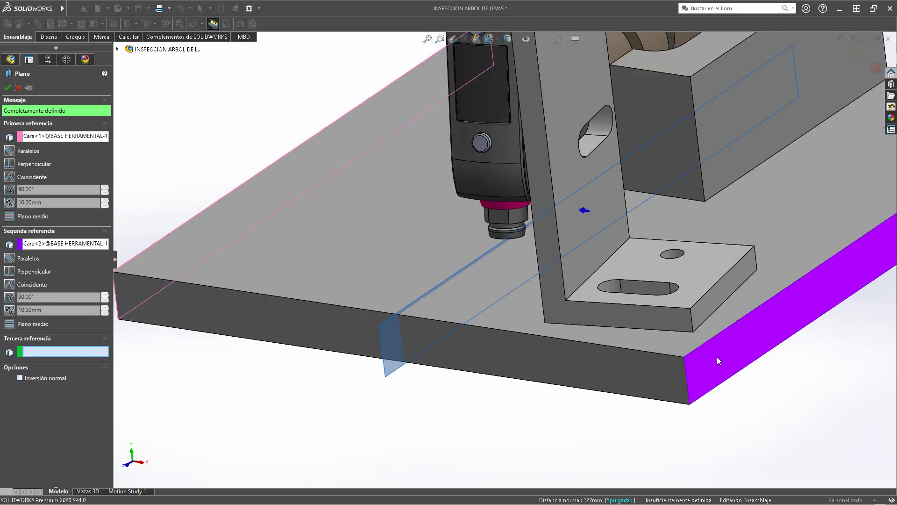
{"action": "scroll", "coordinate": [427, 323], "scroll_direction": "up", "scroll_amount": 5}
{"action": "middle_click_drag", "start_coordinate": [427, 322], "coordinate": [450, 319]}
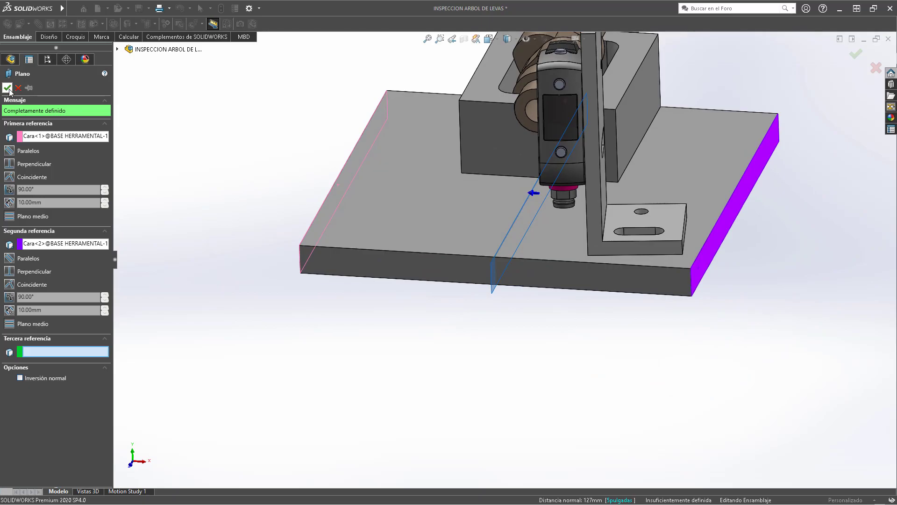
{"action": "key", "text": "Return"}
Set up a component mirror about the new mid-plane with the BASE SENSOR bracket and the KEYENCE_LR-ZB250CP sensor as components
{"action": "middle_click_drag", "start_coordinate": [497, 248], "coordinate": [518, 240]}
{"action": "scroll", "coordinate": [515, 251], "scroll_direction": "up", "scroll_amount": 5}
{"action": "scroll", "coordinate": [506, 254], "scroll_direction": "down", "scroll_amount": 6}
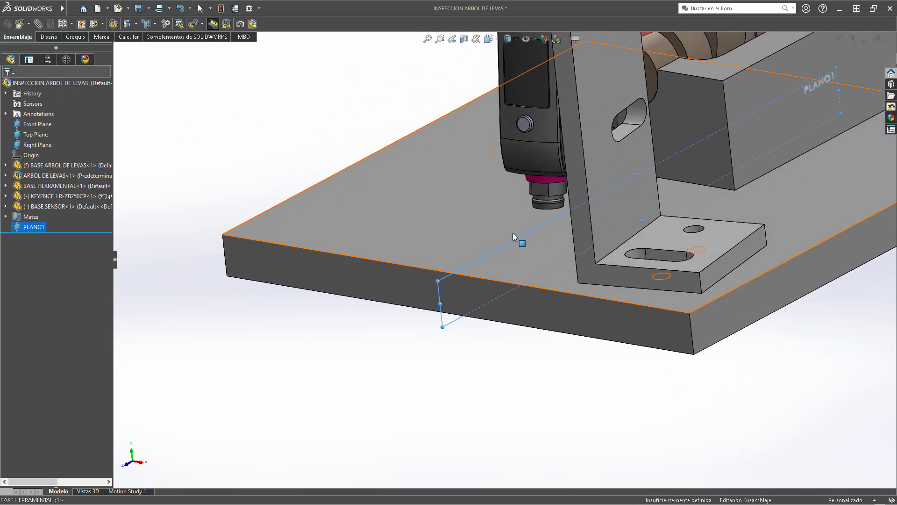
{"action": "middle_click_drag", "start_coordinate": [542, 141], "coordinate": [614, 192]}
{"action": "scroll", "coordinate": [607, 187], "scroll_direction": "up", "scroll_amount": 5}
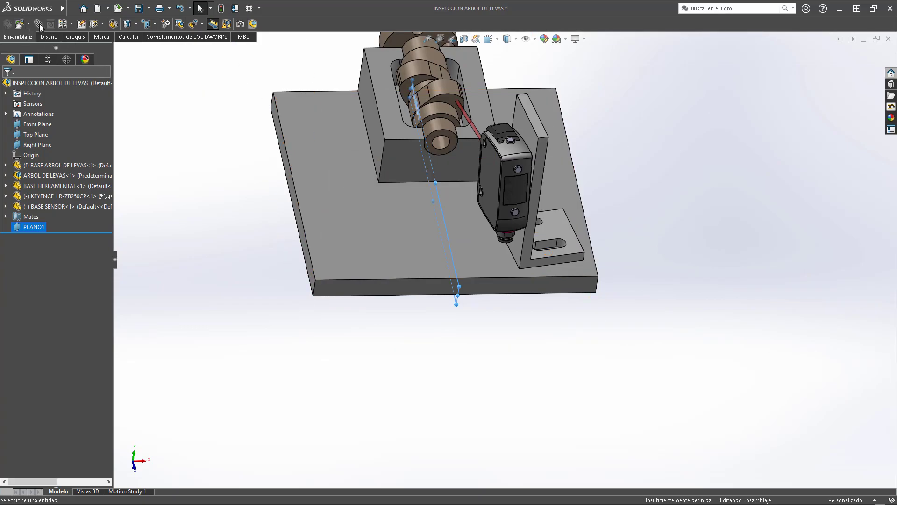
{"action": "left_click", "coordinate": [71, 24]}
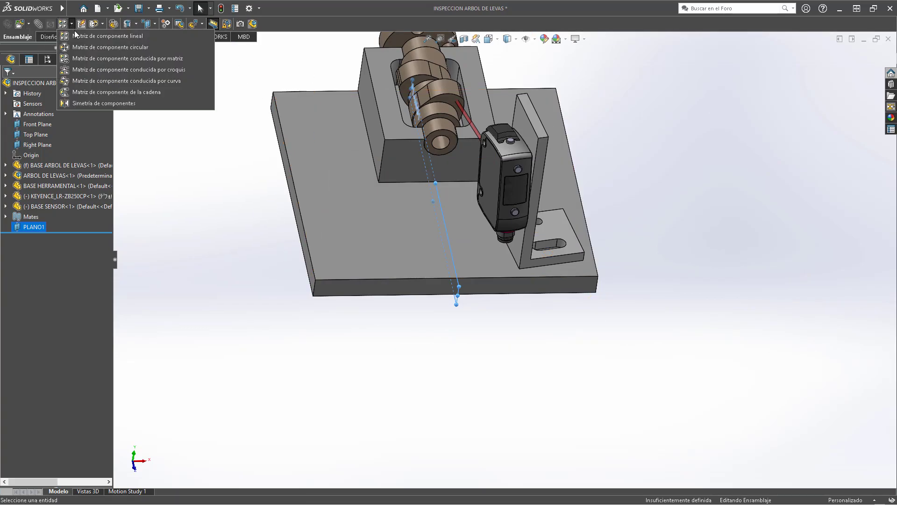
{"action": "left_click", "coordinate": [98, 103]}
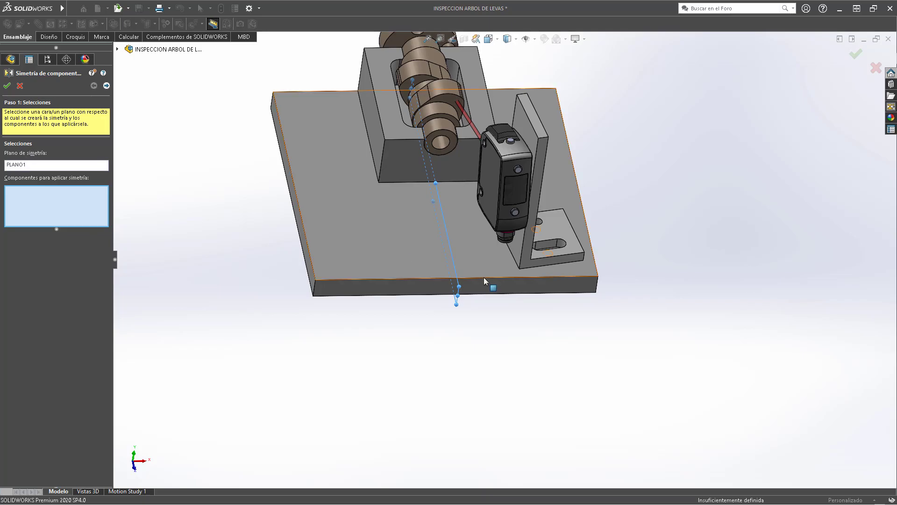
{"action": "scroll", "coordinate": [482, 277], "scroll_direction": "down", "scroll_amount": 5}
{"action": "scroll", "coordinate": [254, 265], "scroll_direction": "up", "scroll_amount": 5}
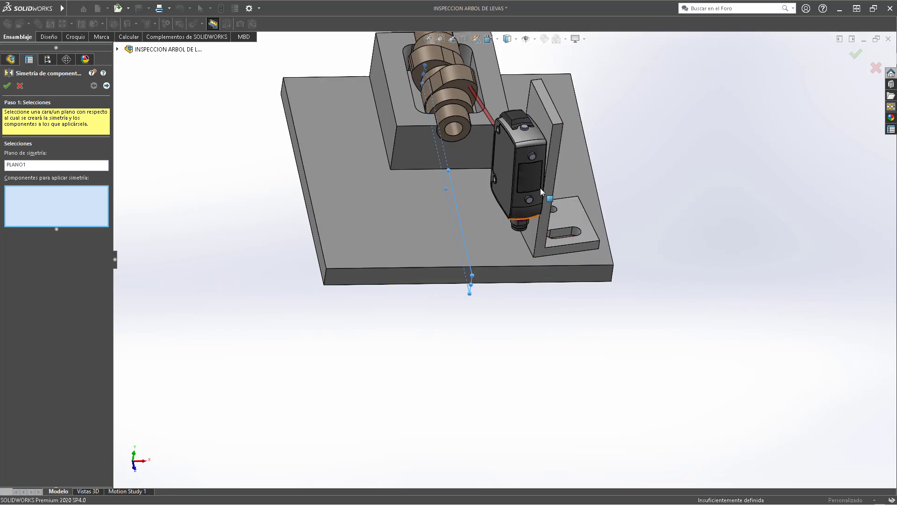
{"action": "scroll", "coordinate": [542, 185], "scroll_direction": "down", "scroll_amount": 4}
{"action": "scroll", "coordinate": [542, 180], "scroll_direction": "up", "scroll_amount": 4}
{"action": "scroll", "coordinate": [517, 162], "scroll_direction": "down", "scroll_amount": 8}
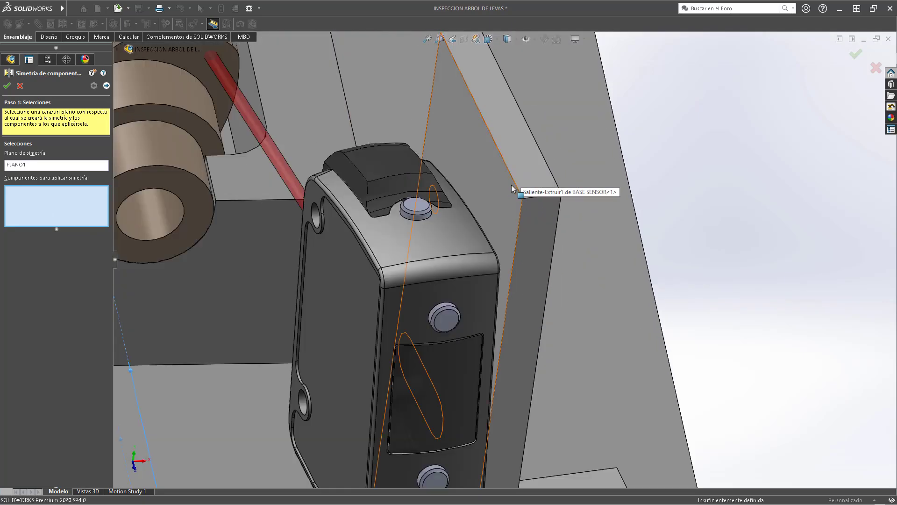
{"action": "left_click", "coordinate": [478, 177]}
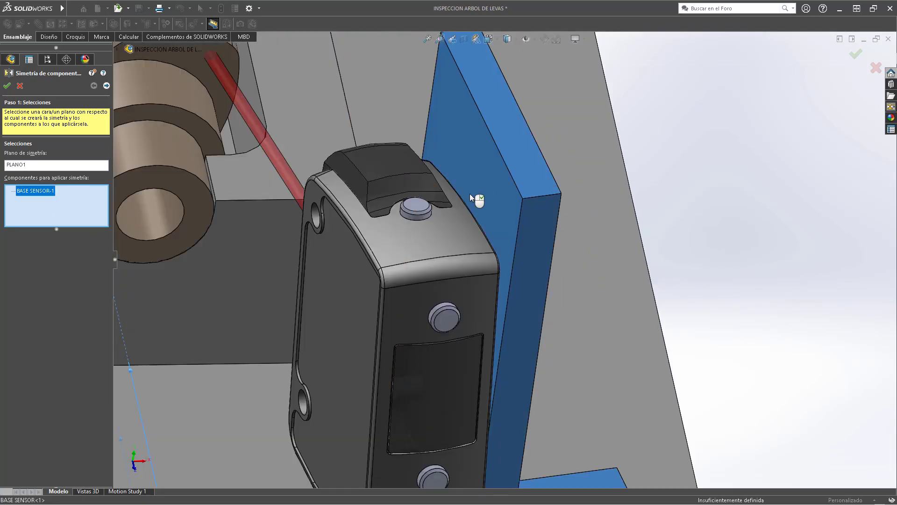
{"action": "left_click", "coordinate": [445, 238]}
{"action": "key", "text": "z"}
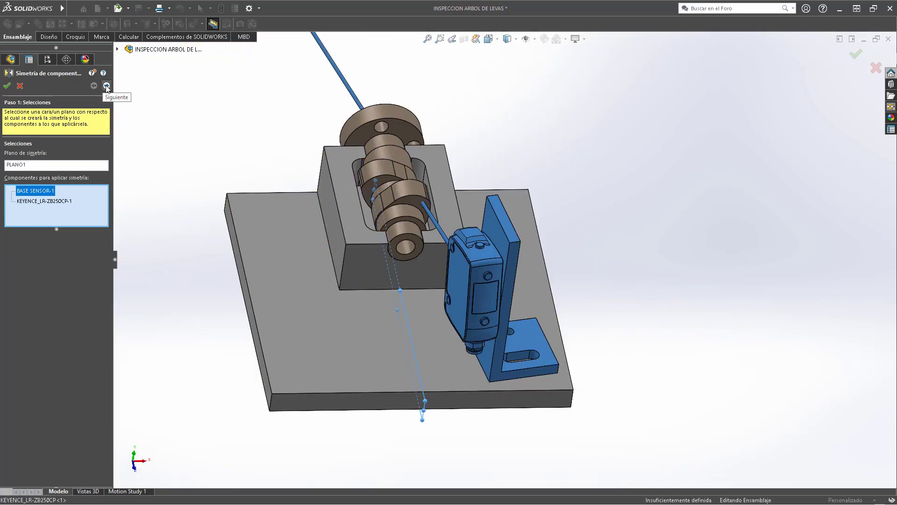
Advance the component mirror to its orientation settings and preview the mirrored positions of BASE SENSOR-1 and KEYENCE_LR-ZB250CP-1
{"action": "left_click", "coordinate": [107, 87]}
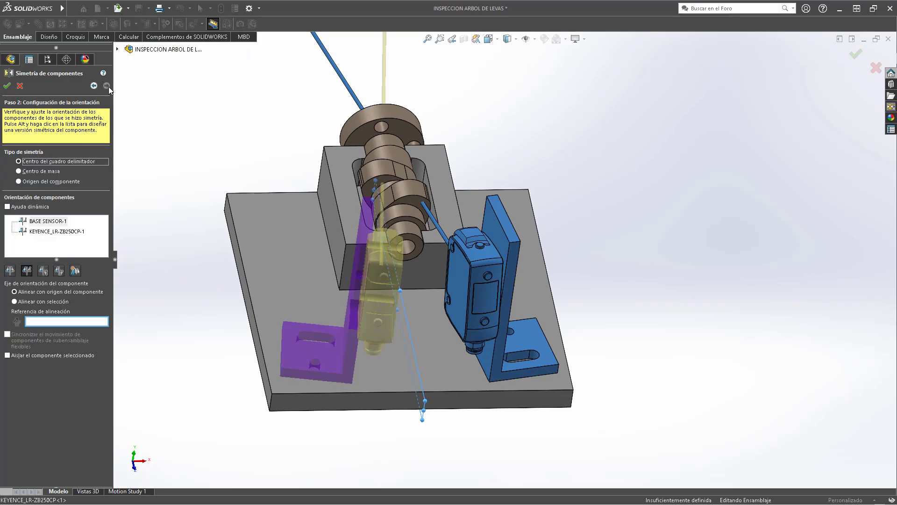
{"action": "scroll", "coordinate": [396, 251], "scroll_direction": "down", "scroll_amount": 3}
{"action": "middle_click_drag", "start_coordinate": [395, 254], "coordinate": [292, 264]}
{"action": "left_click", "coordinate": [25, 230]}
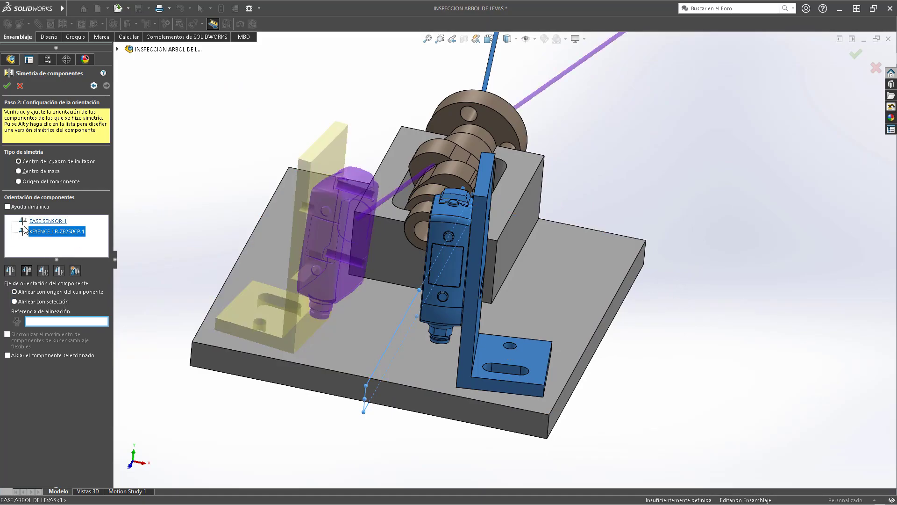
{"action": "left_click", "coordinate": [50, 222]}
{"action": "left_click", "coordinate": [52, 232]}
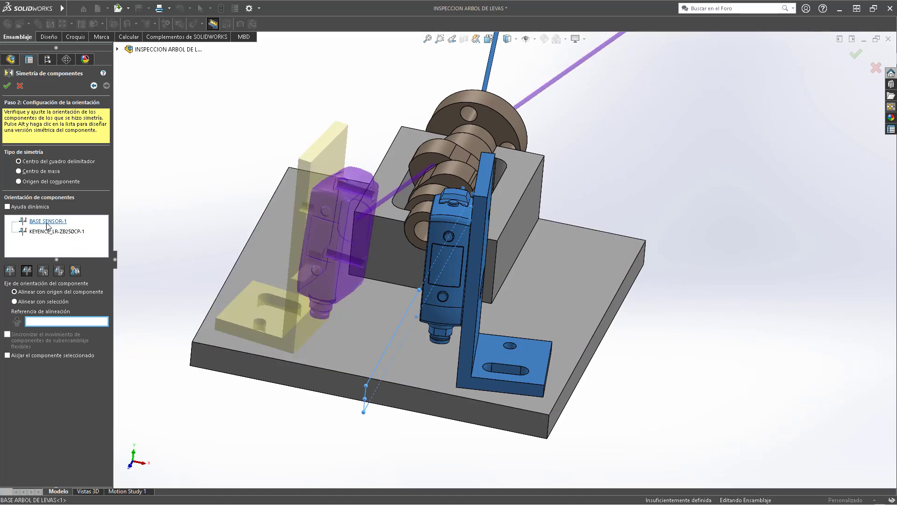
{"action": "left_click", "coordinate": [48, 221]}
{"action": "scroll", "coordinate": [354, 312], "scroll_direction": "down", "scroll_amount": 3}
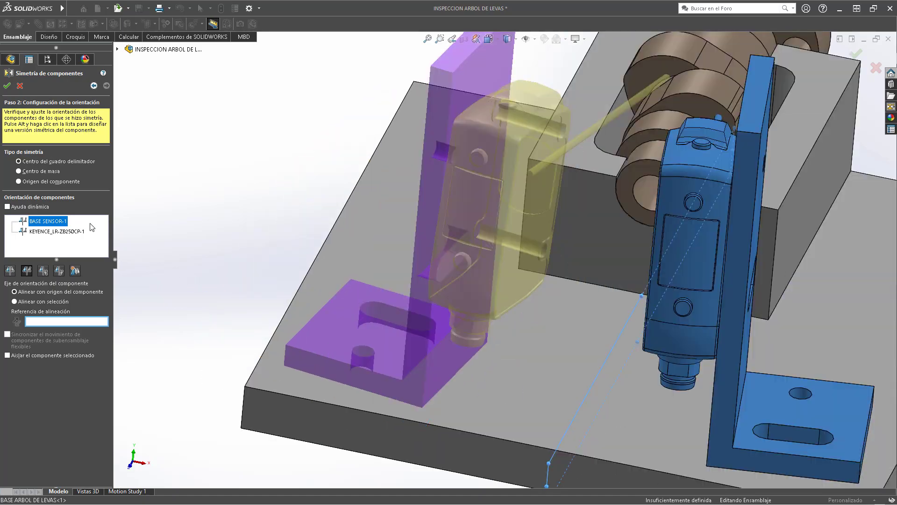
Compare the mirrored BASE SENSOR bracket's orientation with its foot turned inward under the sensor against the outward-facing one
{"action": "left_click", "coordinate": [32, 274]}
{"action": "left_click", "coordinate": [10, 271]}
{"action": "middle_click_drag", "start_coordinate": [200, 253], "coordinate": [633, 322]}
{"action": "scroll", "coordinate": [394, 246], "scroll_direction": "down", "scroll_amount": 5}
{"action": "scroll", "coordinate": [632, 321], "scroll_direction": "up", "scroll_amount": 5}
{"action": "scroll", "coordinate": [553, 238], "scroll_direction": "down", "scroll_amount": 2}
{"action": "middle_click_drag", "start_coordinate": [553, 238], "coordinate": [465, 140]}
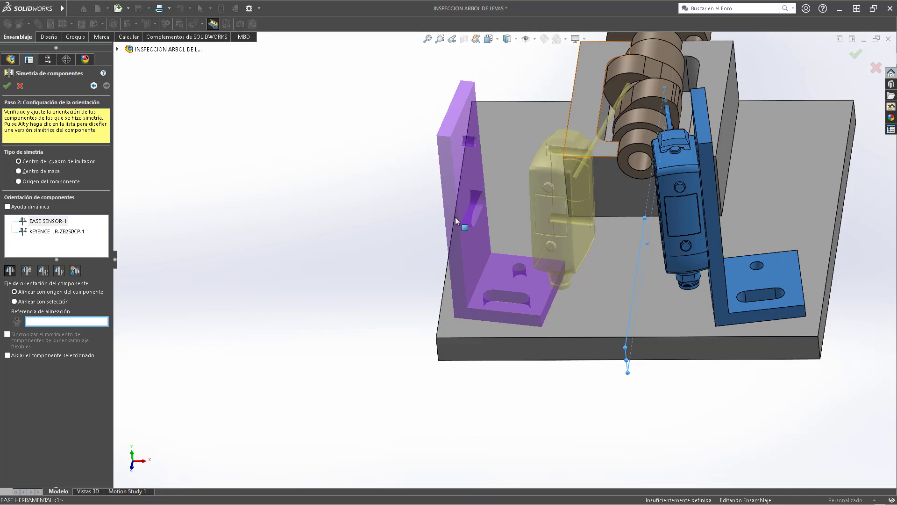
{"action": "left_click", "coordinate": [29, 276]}
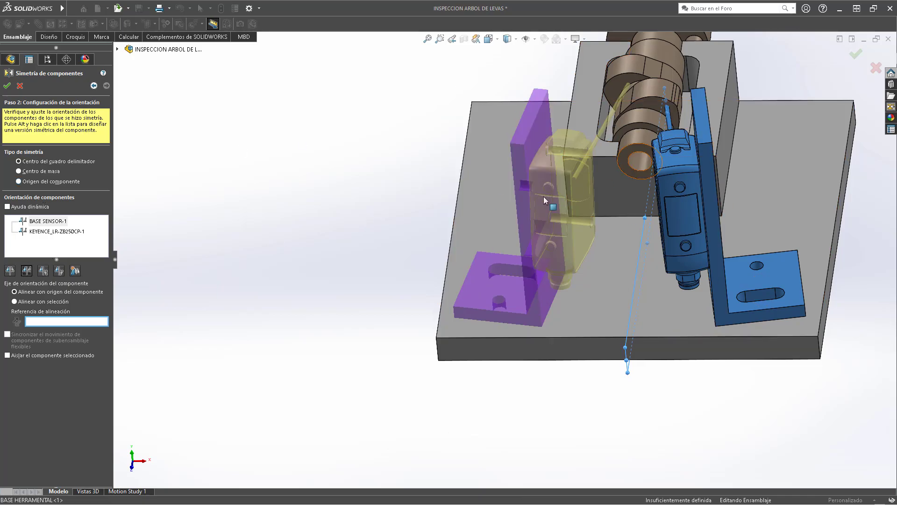
{"action": "scroll", "coordinate": [534, 175], "scroll_direction": "down", "scroll_amount": 3}
{"action": "middle_click_drag", "start_coordinate": [534, 176], "coordinate": [535, 203]}
{"action": "scroll", "coordinate": [535, 203], "scroll_direction": "up", "scroll_amount": 4}
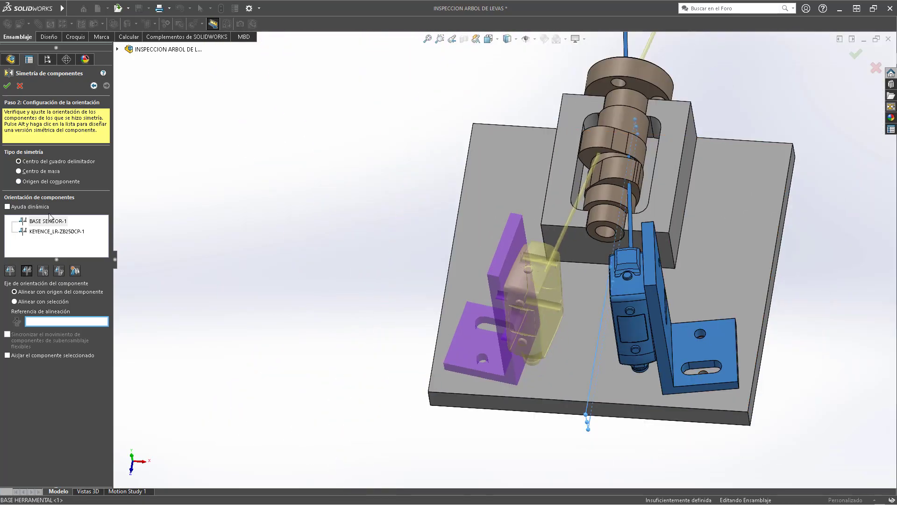
Try the two remaining preset orientations for the mirrored BASE SENSOR bracket, including the upside-down one
{"action": "left_click", "coordinate": [43, 270]}
{"action": "scroll", "coordinate": [520, 207], "scroll_direction": "down", "scroll_amount": 3}
{"action": "mouse_move", "coordinate": [520, 207]}
{"action": "middle_mouse_down"}
{"action": "mouse_move", "coordinate": [541, 108]}
{"action": "mouse_move", "coordinate": [616, 178]}
{"action": "mouse_move", "coordinate": [598, 296]}
{"action": "mouse_move", "coordinate": [533, 224]}
{"action": "mouse_move", "coordinate": [514, 219]}
{"action": "middle_mouse_up"}
{"action": "left_click", "coordinate": [59, 271]}
{"action": "scroll", "coordinate": [454, 271], "scroll_direction": "up", "scroll_amount": 4}
{"action": "middle_click_drag", "start_coordinate": [455, 271], "coordinate": [444, 195]}
{"action": "scroll", "coordinate": [546, 263], "scroll_direction": "down", "scroll_amount": 3}
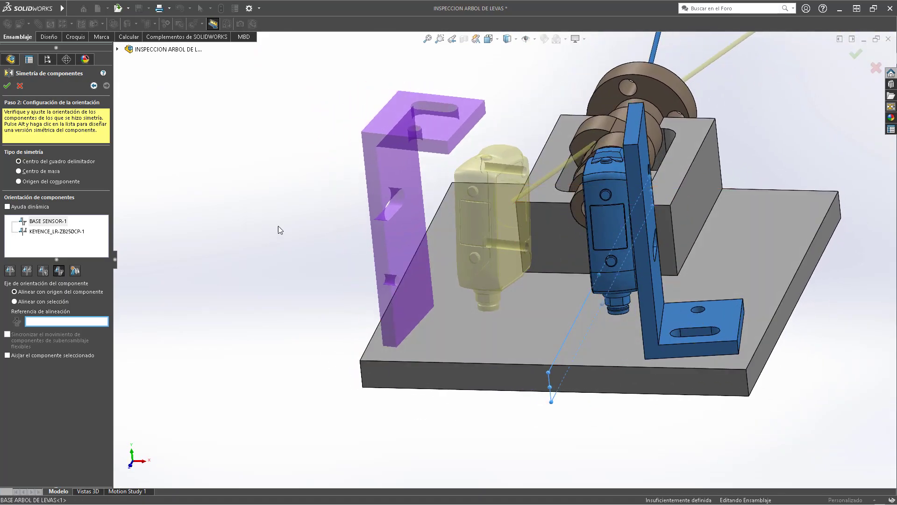
Orient the mirrored bracket with its slotted foot flat on the plate and facing outward, check the KEYENCE sensor's preview, and complete the mirror
{"action": "left_click", "coordinate": [29, 273]}
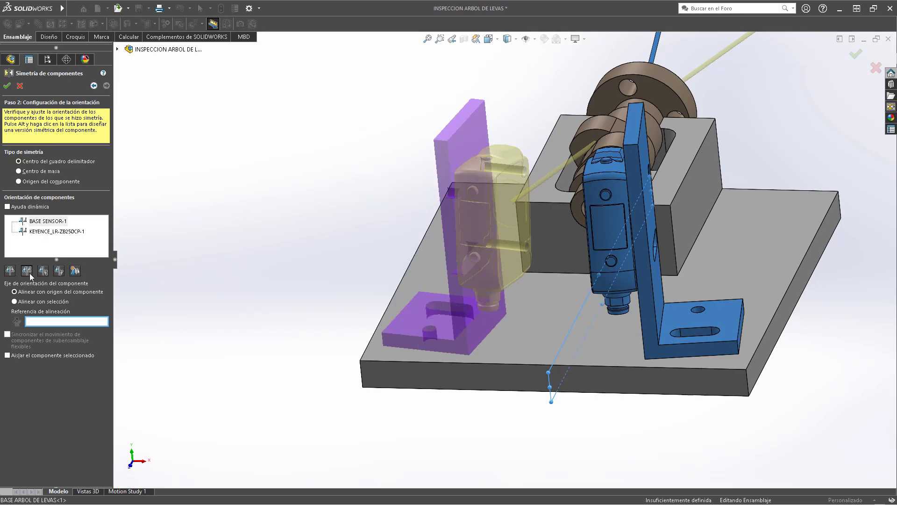
{"action": "left_click", "coordinate": [47, 232]}
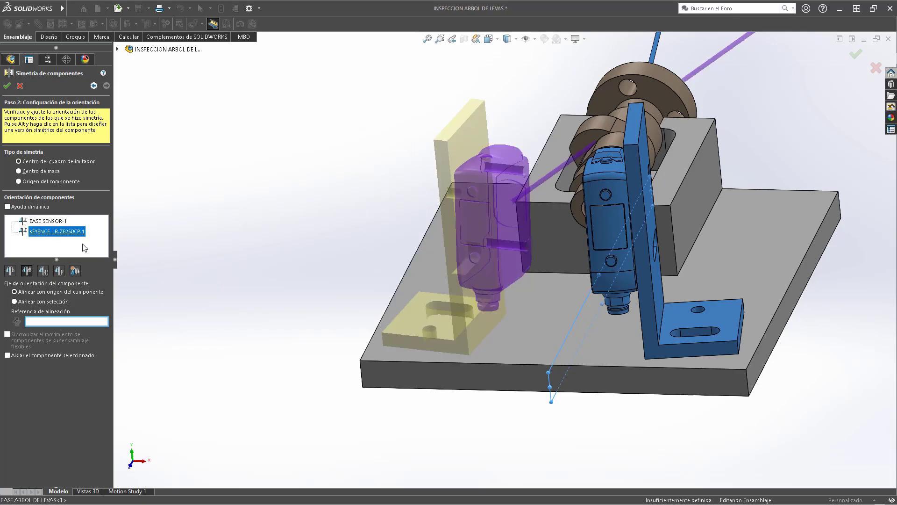
{"action": "scroll", "coordinate": [534, 208], "scroll_direction": "down", "scroll_amount": 3}
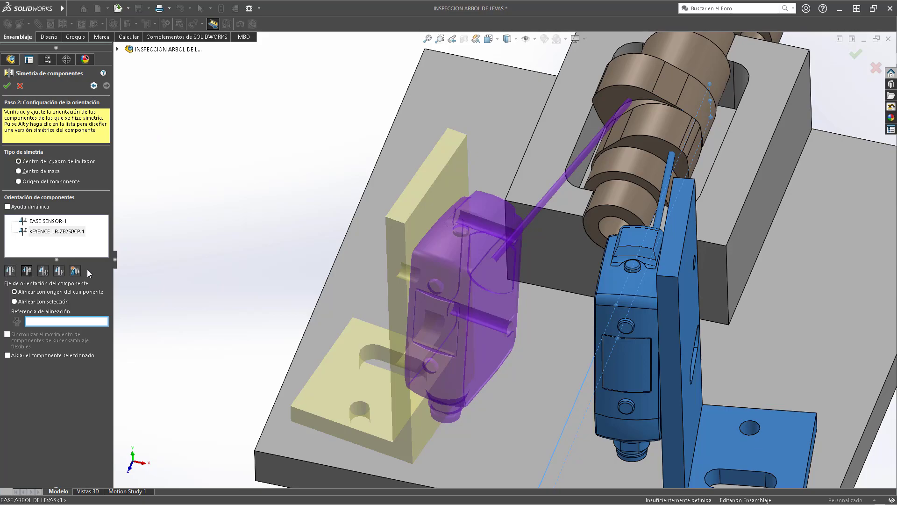
{"action": "scroll", "coordinate": [548, 205], "scroll_direction": "up", "scroll_amount": 4}
{"action": "scroll", "coordinate": [547, 201], "scroll_direction": "down", "scroll_amount": 2}
{"action": "middle_click_drag", "start_coordinate": [553, 186], "coordinate": [528, 193]}
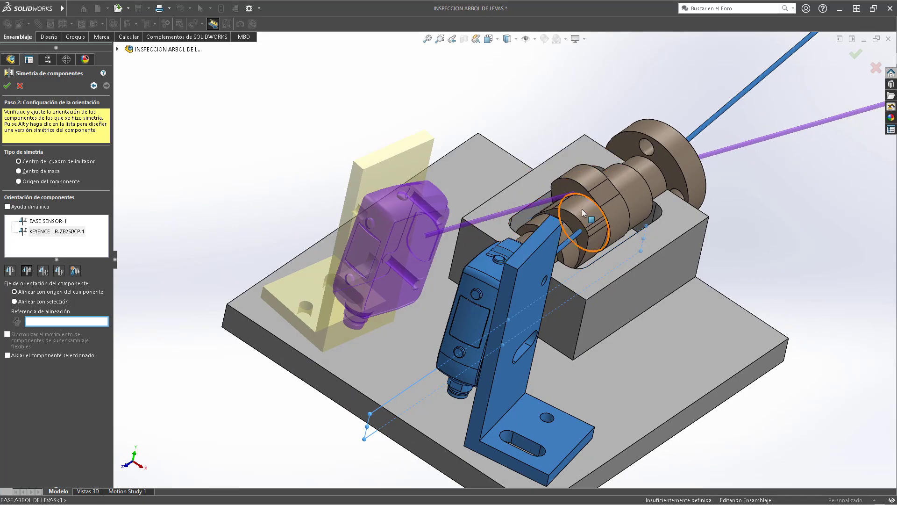
{"action": "scroll", "coordinate": [550, 266], "scroll_direction": "down", "scroll_amount": 3}
{"action": "middle_click_drag", "start_coordinate": [542, 278], "coordinate": [407, 185]}
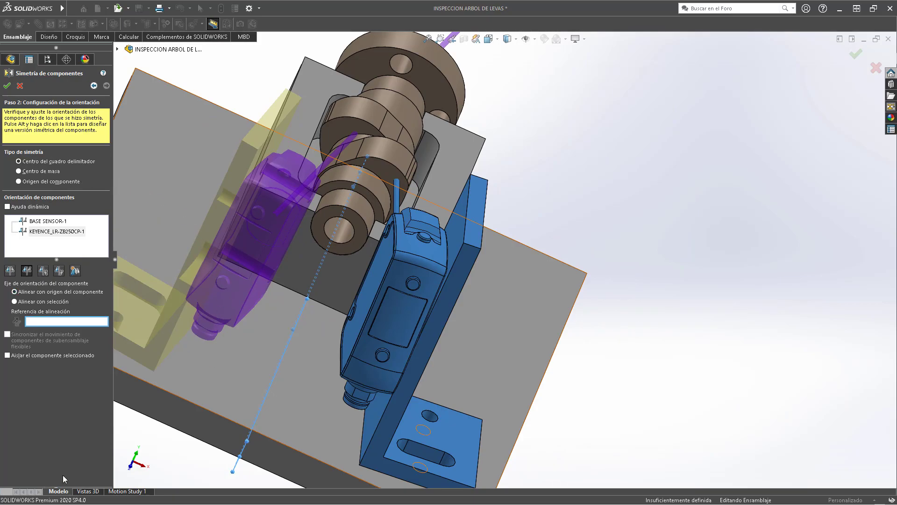
{"action": "left_click", "coordinate": [8, 85]}
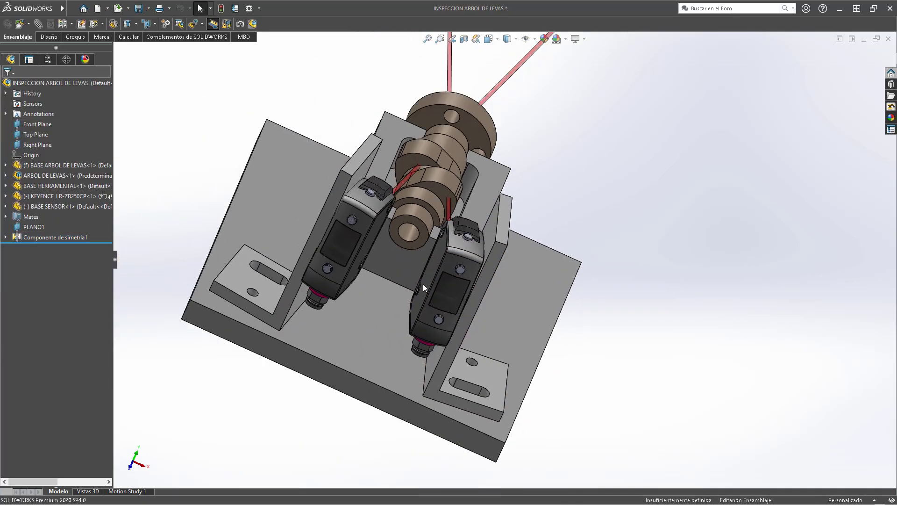
Examine the mirrored sensor and bracket up close and compare their placement with the original pair
{"action": "middle_click_drag", "start_coordinate": [422, 284], "coordinate": [534, 218]}
{"action": "scroll", "coordinate": [534, 219], "scroll_direction": "up", "scroll_amount": 4}
{"action": "scroll", "coordinate": [333, 300], "scroll_direction": "down", "scroll_amount": 10}
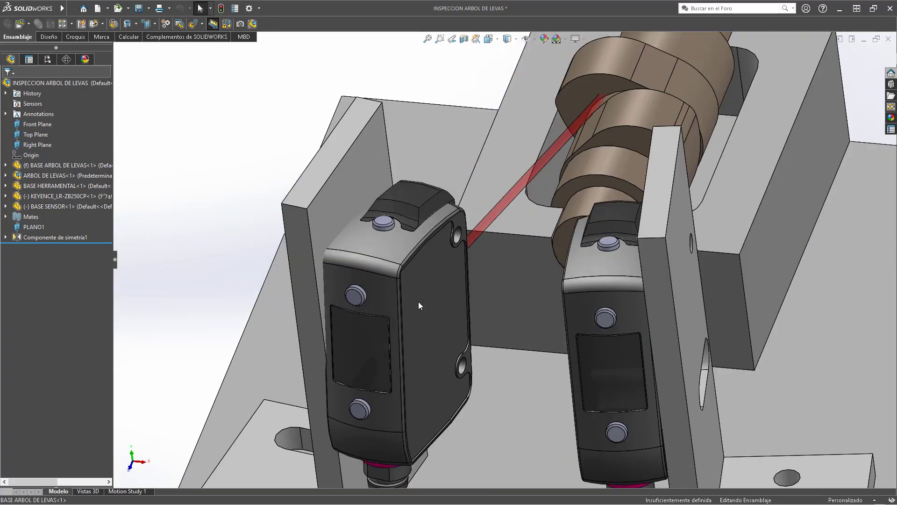
{"action": "middle_click_drag", "start_coordinate": [419, 302], "coordinate": [367, 279]}
{"action": "scroll", "coordinate": [367, 280], "scroll_direction": "down", "scroll_amount": 4}
{"action": "scroll", "coordinate": [363, 237], "scroll_direction": "up", "scroll_amount": 2}
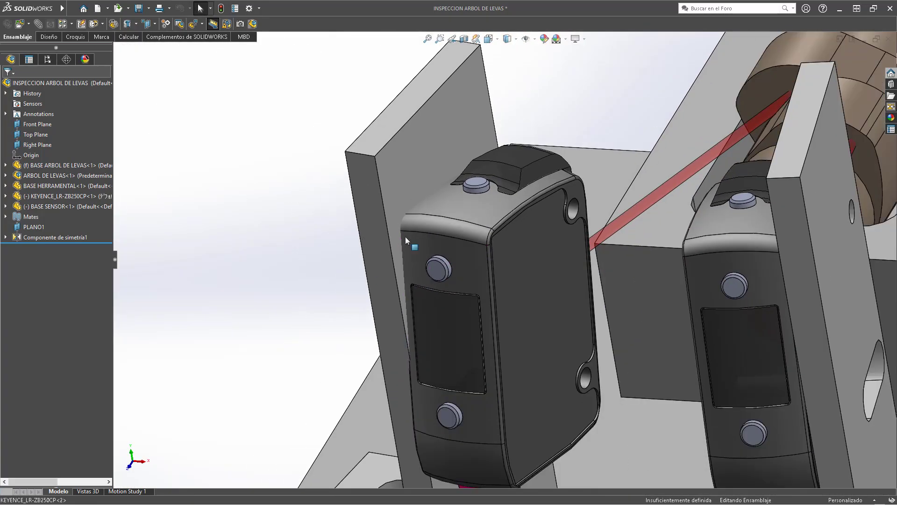
{"action": "middle_click_drag", "start_coordinate": [464, 226], "coordinate": [427, 269]}
{"action": "scroll", "coordinate": [427, 212], "scroll_direction": "up", "scroll_amount": 3}
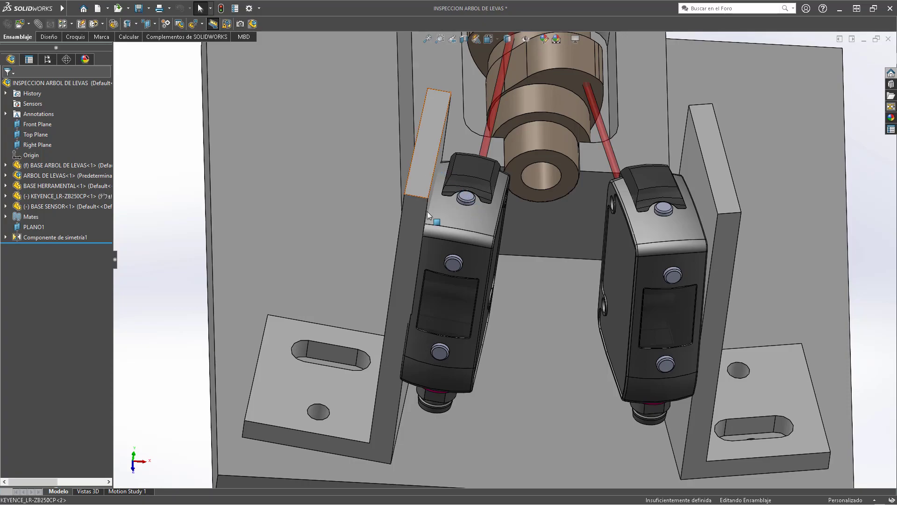
{"action": "scroll", "coordinate": [435, 215], "scroll_direction": "down", "scroll_amount": 4}
{"action": "scroll", "coordinate": [393, 254], "scroll_direction": "up", "scroll_amount": 5}
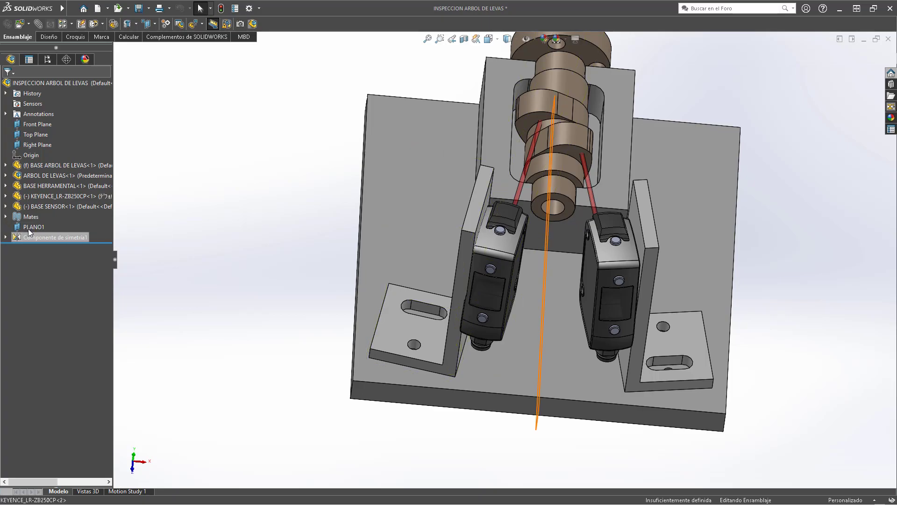
Highlight the component mirror feature to distinguish the original sensor and bracket from their mirrored copies
{"action": "left_click", "coordinate": [46, 238]}
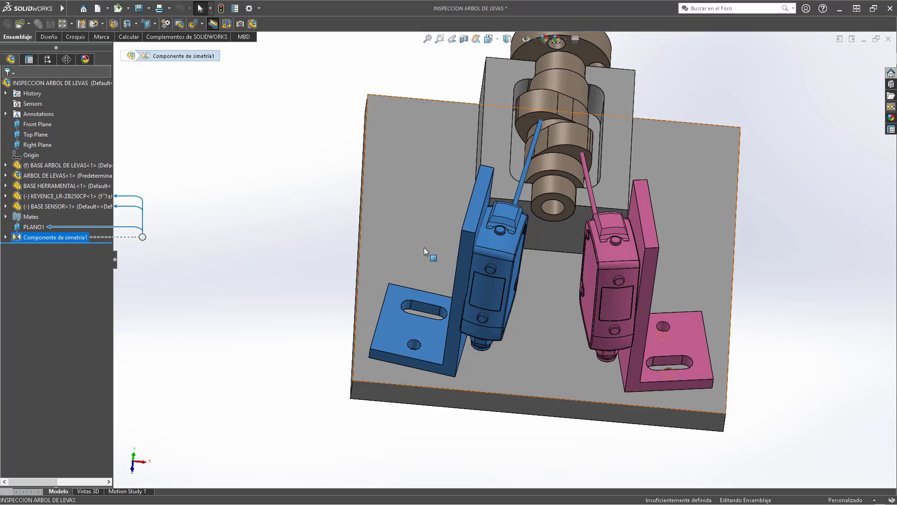
{"action": "scroll", "coordinate": [537, 281], "scroll_direction": "down", "scroll_amount": 3}
{"action": "scroll", "coordinate": [538, 279], "scroll_direction": "up", "scroll_amount": 5}
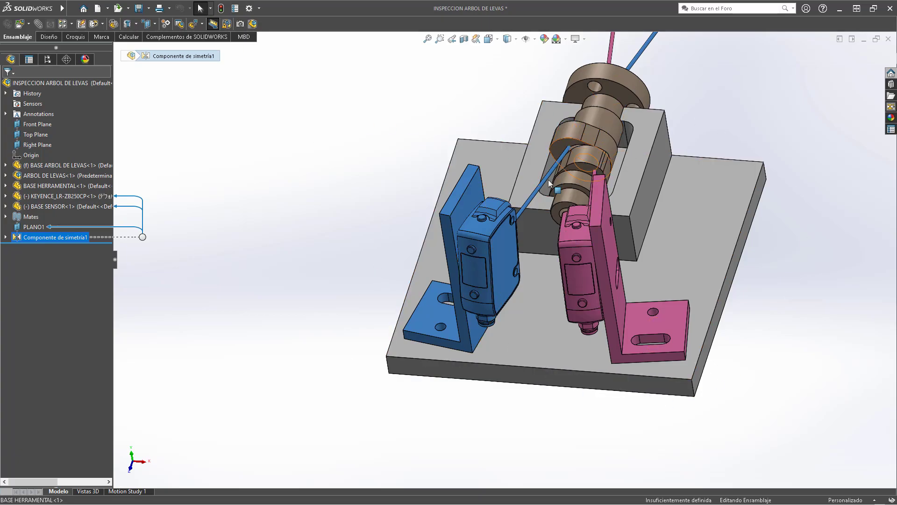
{"action": "left_click", "coordinate": [388, 179]}
Examine both sensors and their brackets around the camshaft from the front and the side
{"action": "scroll", "coordinate": [537, 201], "scroll_direction": "down", "scroll_amount": 3}
{"action": "mouse_move", "coordinate": [537, 200]}
{"action": "middle_mouse_down"}
{"action": "mouse_move", "coordinate": [521, 157]}
{"action": "mouse_move", "coordinate": [556, 148]}
{"action": "mouse_move", "coordinate": [509, 119]}
{"action": "mouse_move", "coordinate": [467, 129]}
{"action": "mouse_move", "coordinate": [531, 213]}
{"action": "middle_mouse_up"}
{"action": "scroll", "coordinate": [523, 219], "scroll_direction": "up", "scroll_amount": 2}
{"action": "middle_click_drag", "start_coordinate": [483, 244], "coordinate": [546, 257]}
{"action": "scroll", "coordinate": [584, 285], "scroll_direction": "down", "scroll_amount": 5}
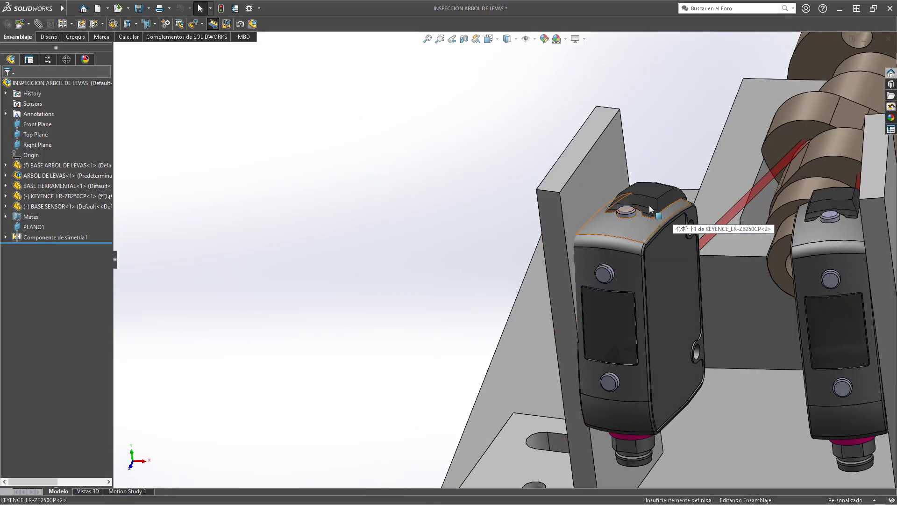
{"action": "scroll", "coordinate": [601, 267], "scroll_direction": "up", "scroll_amount": 3}
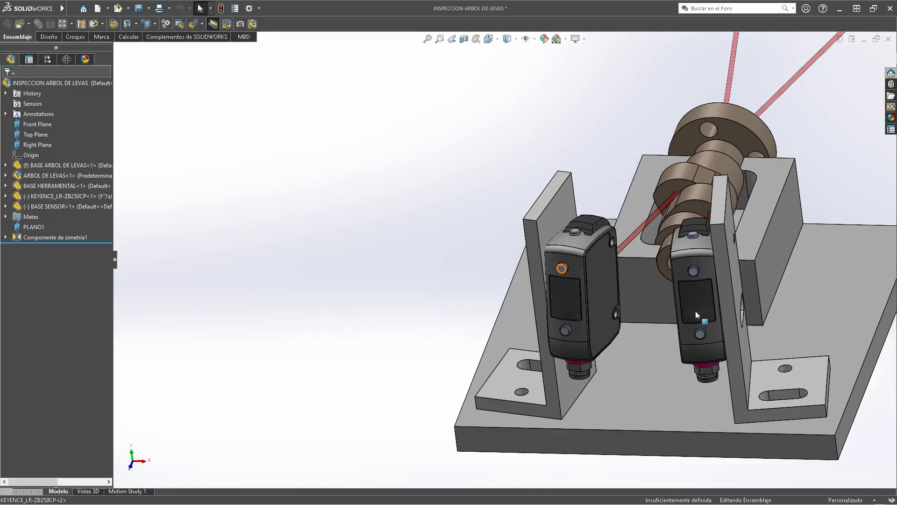
{"action": "scroll", "coordinate": [695, 310], "scroll_direction": "down", "scroll_amount": 2}
{"action": "middle_click_drag", "start_coordinate": [727, 287], "coordinate": [735, 280]}
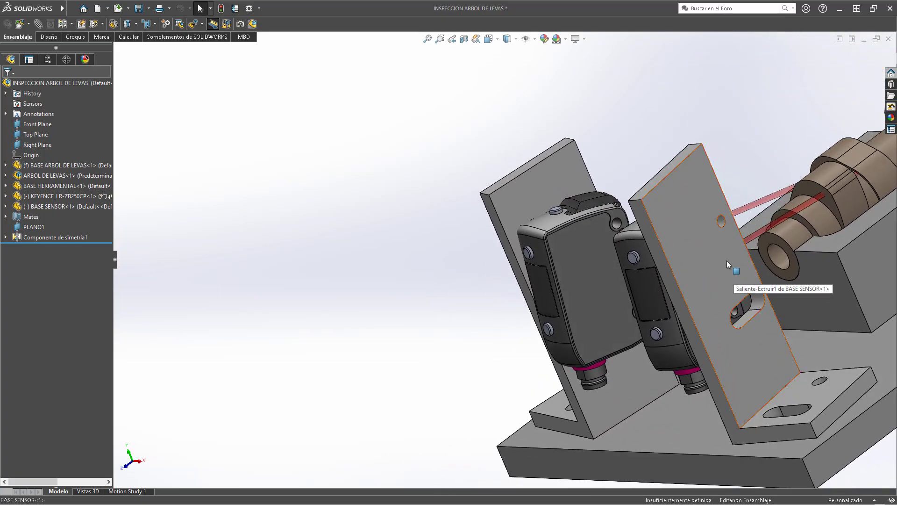
{"action": "middle_click_drag", "start_coordinate": [643, 265], "coordinate": [691, 301]}
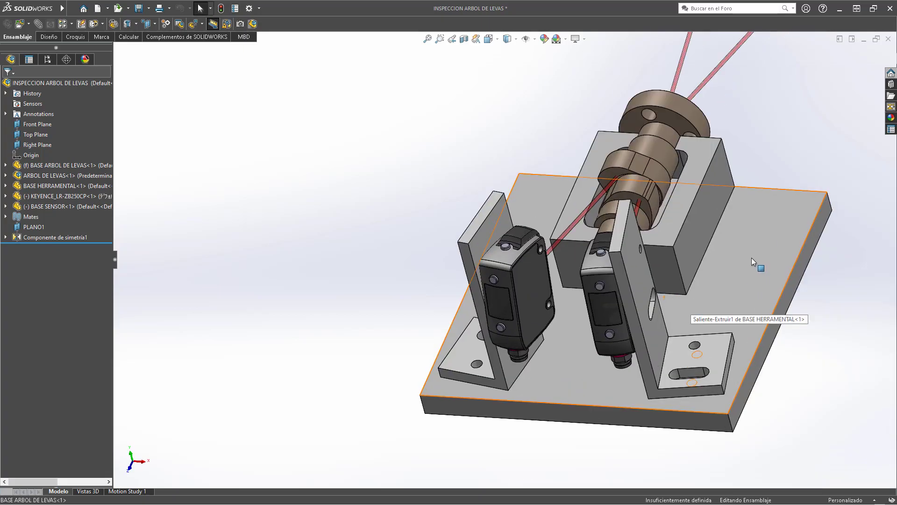
{"action": "scroll", "coordinate": [558, 217], "scroll_direction": "down", "scroll_amount": 3}
{"action": "middle_click_drag", "start_coordinate": [558, 215], "coordinate": [602, 199]}
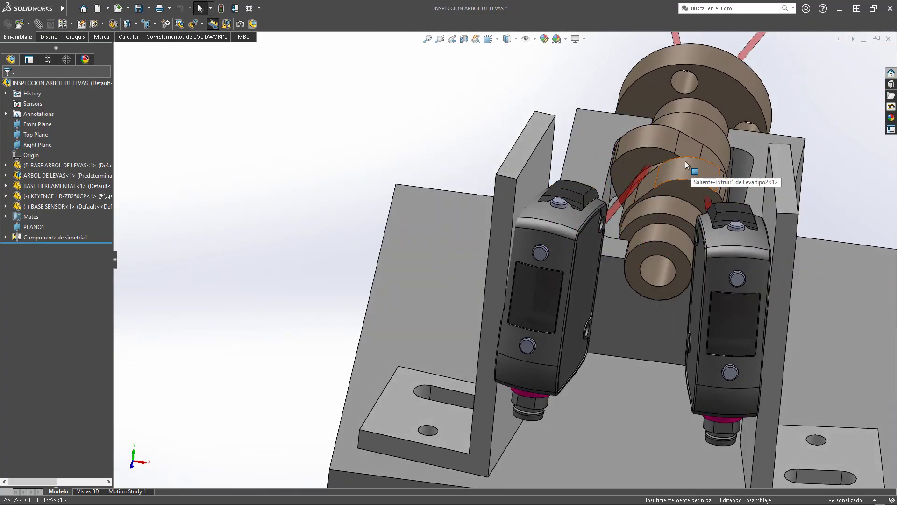
Examine up close where the laser beam meets the cam lobe and the adjoining shaft surfaces
{"action": "scroll", "coordinate": [578, 227], "scroll_direction": "down", "scroll_amount": 3}
{"action": "middle_click_drag", "start_coordinate": [578, 227], "coordinate": [527, 203]}
{"action": "scroll", "coordinate": [577, 189], "scroll_direction": "up", "scroll_amount": 5}
{"action": "scroll", "coordinate": [577, 189], "scroll_direction": "down", "scroll_amount": 5}
{"action": "scroll", "coordinate": [507, 247], "scroll_direction": "down", "scroll_amount": 5}
{"action": "middle_click_drag", "start_coordinate": [507, 246], "coordinate": [554, 280]}
{"action": "scroll", "coordinate": [497, 290], "scroll_direction": "down", "scroll_amount": 7}
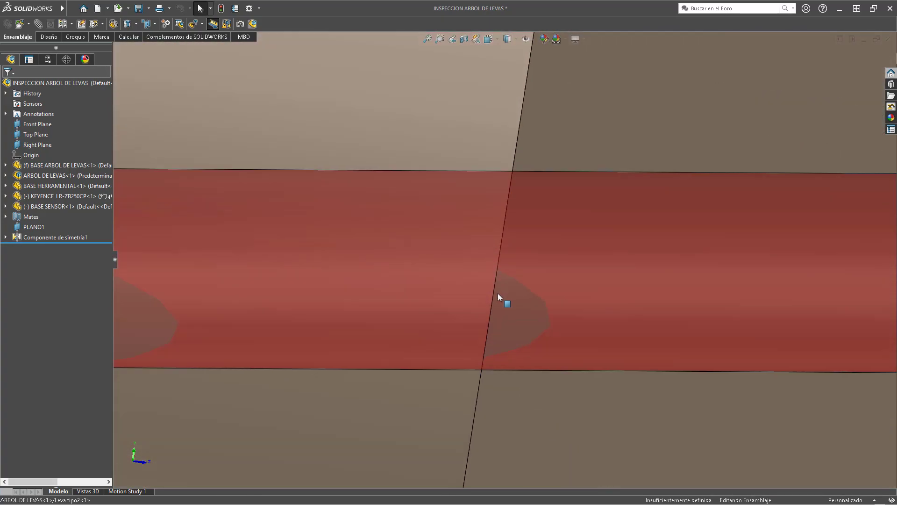
{"action": "middle_click_drag", "start_coordinate": [497, 290], "coordinate": [443, 271]}
{"action": "scroll", "coordinate": [524, 307], "scroll_direction": "up", "scroll_amount": 7}
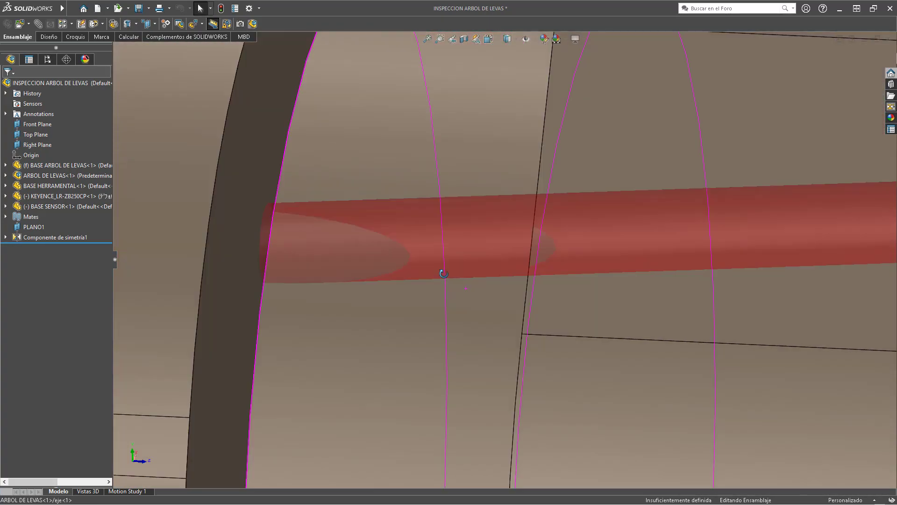
Inspect both laser beams against the two cam lobes from the original bracket's side, including a close-up of the beam overlapping the lobe
{"action": "scroll", "coordinate": [454, 318], "scroll_direction": "up", "scroll_amount": 6}
{"action": "middle_click_drag", "start_coordinate": [455, 321], "coordinate": [416, 310]}
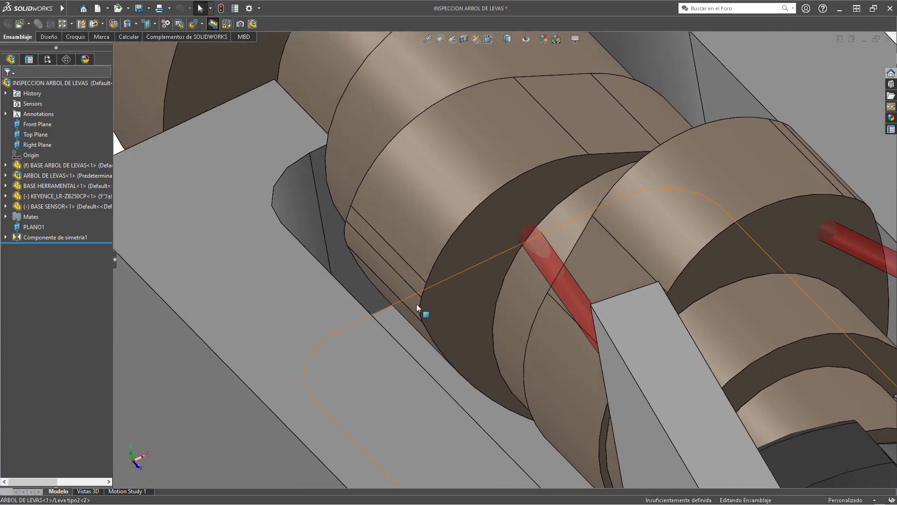
{"action": "scroll", "coordinate": [523, 265], "scroll_direction": "down", "scroll_amount": 1}
{"action": "middle_click_drag", "start_coordinate": [523, 265], "coordinate": [593, 263]}
{"action": "scroll", "coordinate": [594, 265], "scroll_direction": "down", "scroll_amount": 10}
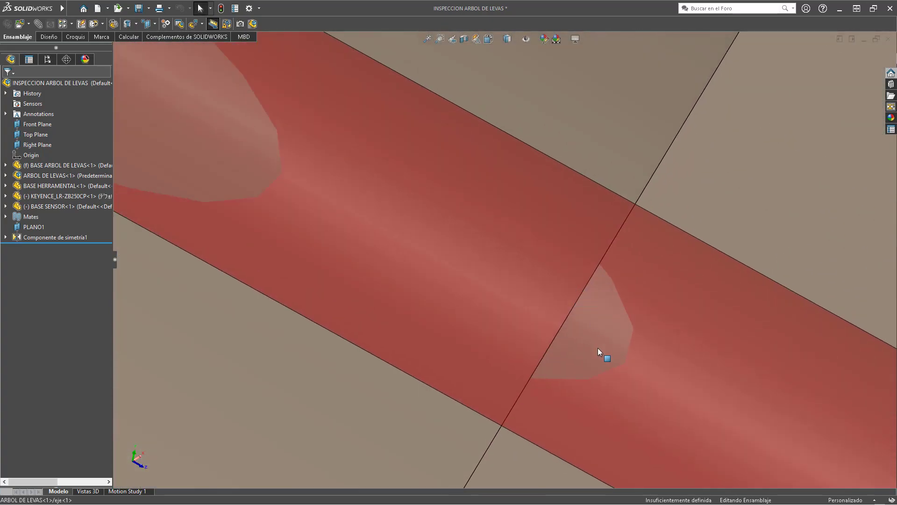
{"action": "scroll", "coordinate": [669, 309], "scroll_direction": "down", "scroll_amount": 1}
{"action": "scroll", "coordinate": [655, 309], "scroll_direction": "up", "scroll_amount": 10}
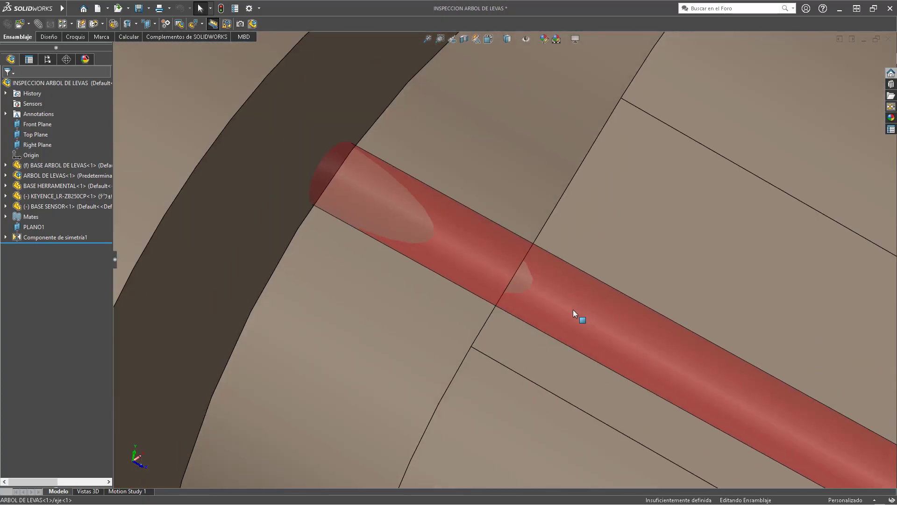
{"action": "scroll", "coordinate": [514, 270], "scroll_direction": "up", "scroll_amount": 2}
{"action": "scroll", "coordinate": [695, 243], "scroll_direction": "up", "scroll_amount": 7}
{"action": "middle_click_drag", "start_coordinate": [695, 243], "coordinate": [661, 227]}
{"action": "scroll", "coordinate": [660, 227], "scroll_direction": "down", "scroll_amount": 3}
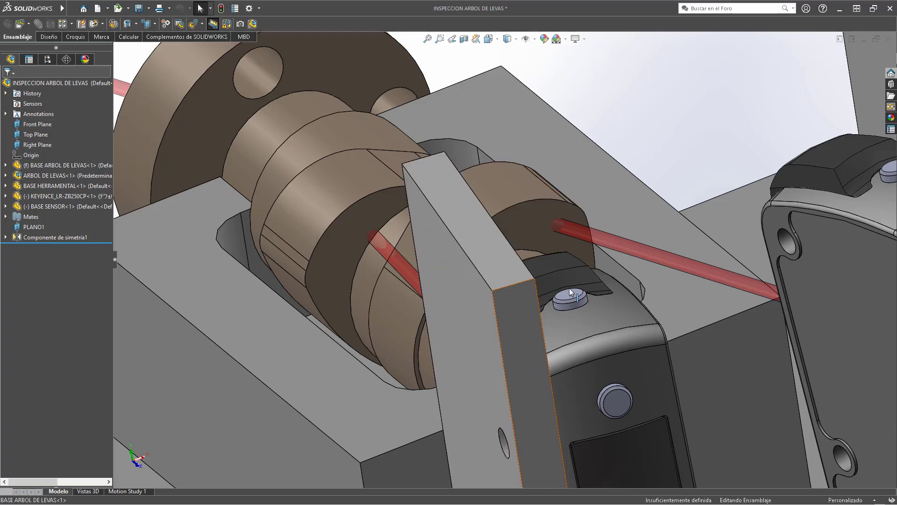
{"action": "scroll", "coordinate": [508, 262], "scroll_direction": "up", "scroll_amount": 3}
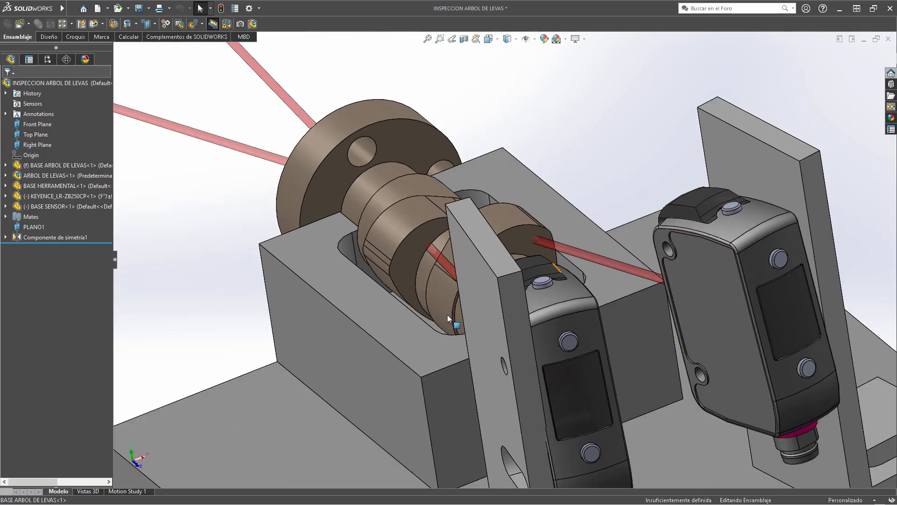
{"action": "scroll", "coordinate": [500, 364], "scroll_direction": "down", "scroll_amount": 5}
{"action": "scroll", "coordinate": [510, 368], "scroll_direction": "up", "scroll_amount": 5}
Examine from the top view where both laser beams meet the two cam lobes
{"action": "key", "text": "ctrl+5"}
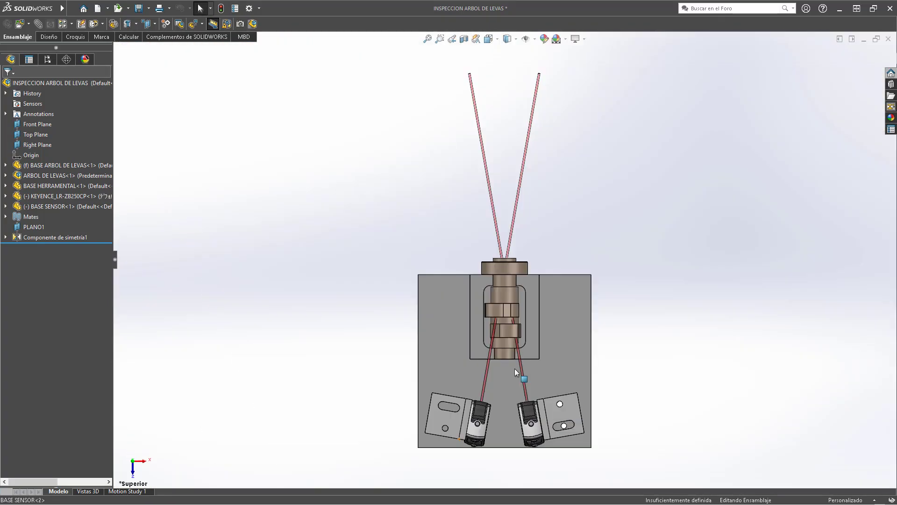
{"action": "scroll", "coordinate": [530, 301], "scroll_direction": "down", "scroll_amount": 3}
{"action": "scroll", "coordinate": [448, 362], "scroll_direction": "down", "scroll_amount": 2}
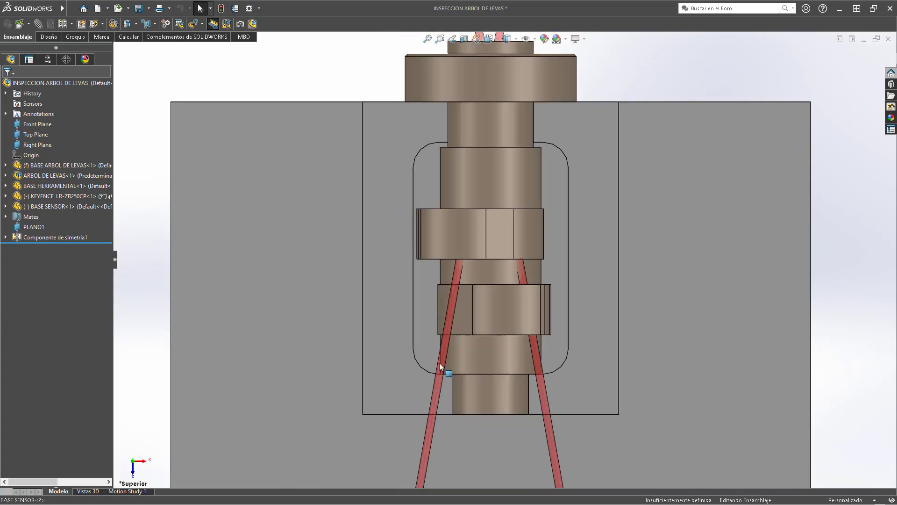
{"action": "scroll", "coordinate": [439, 363], "scroll_direction": "up", "scroll_amount": 4}
{"action": "scroll", "coordinate": [434, 335], "scroll_direction": "down", "scroll_amount": 4}
Try to move the mirrored bracket on the base plate to test its freedom of movement
{"action": "mouse_move", "coordinate": [425, 322]}
{"action": "left_mouse_down"}
{"action": "mouse_move", "coordinate": [410, 315]}
{"action": "mouse_move", "coordinate": [425, 319]}
{"action": "left_mouse_up"}
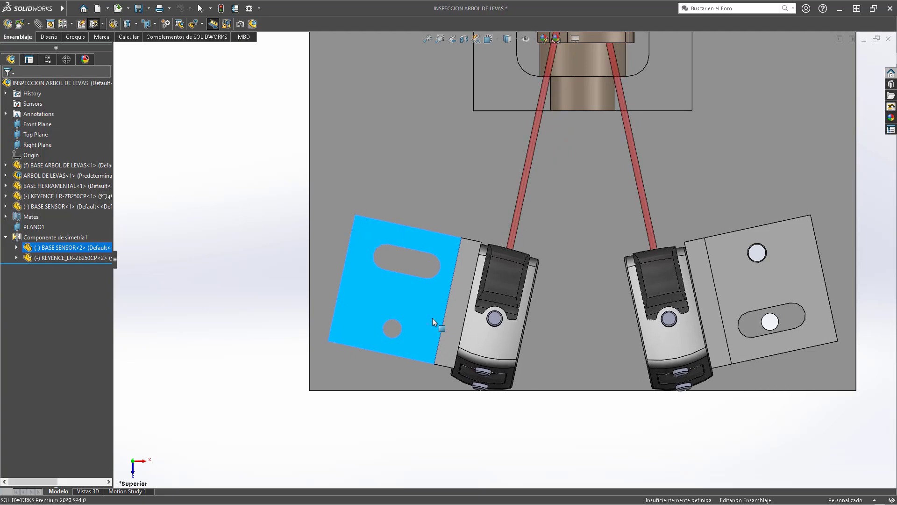
{"action": "scroll", "coordinate": [425, 320], "scroll_direction": "up", "scroll_amount": 4}
{"action": "scroll", "coordinate": [452, 307], "scroll_direction": "down", "scroll_amount": 4}
{"action": "mouse_move", "coordinate": [378, 348]}
{"action": "left_mouse_down"}
{"action": "mouse_move", "coordinate": [389, 331]}
{"action": "mouse_move", "coordinate": [399, 348]}
{"action": "mouse_move", "coordinate": [390, 338]}
{"action": "left_mouse_up"}
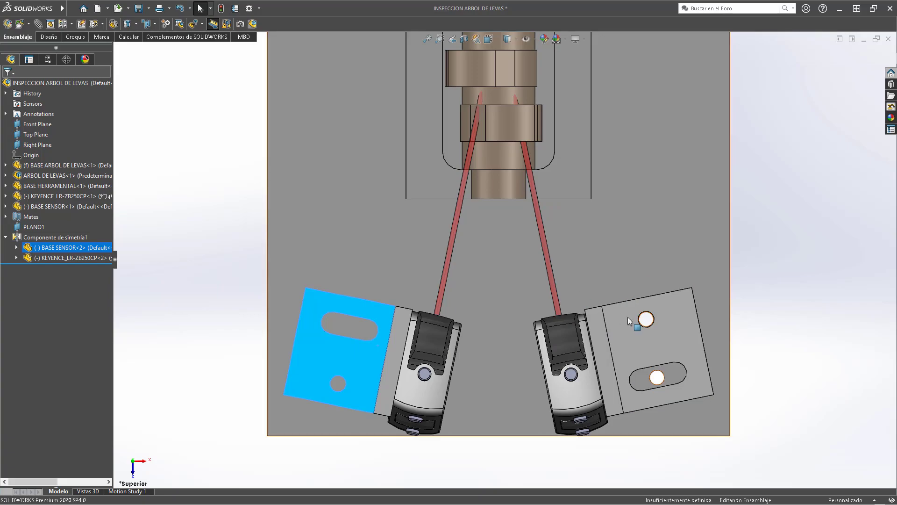
Try to move the mirrored sensor and the original bracket on the base plate to compare their behavior
{"action": "middle_click_drag", "start_coordinate": [661, 324], "coordinate": [626, 206]}
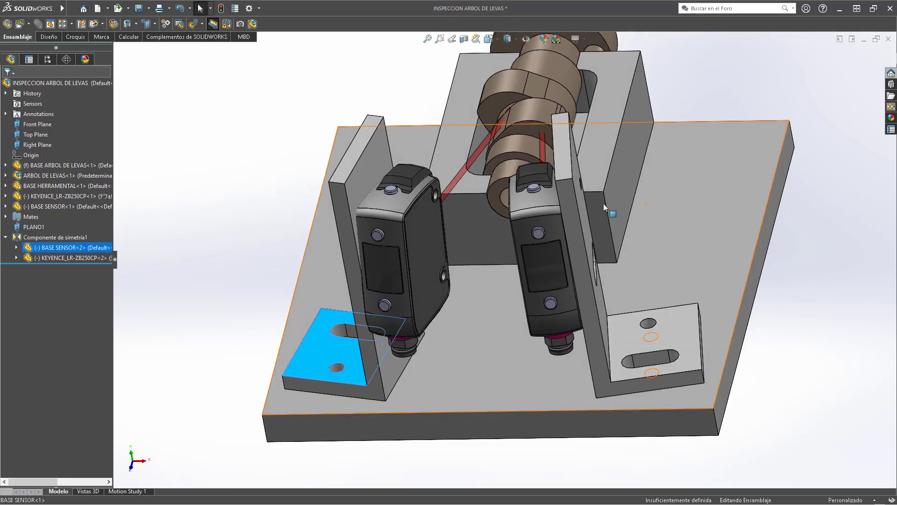
{"action": "left_click", "coordinate": [393, 209]}
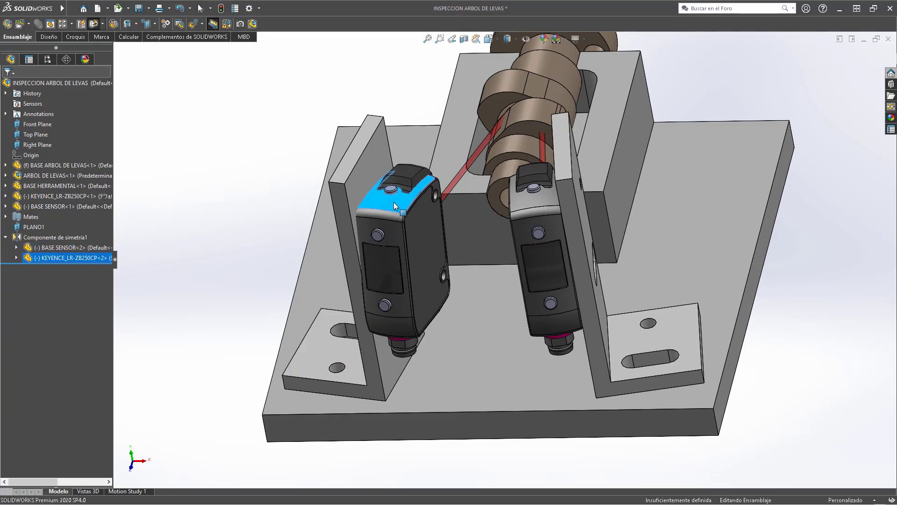
{"action": "left_click_drag", "start_coordinate": [396, 209], "coordinate": [403, 203]}
{"action": "middle_click_drag", "start_coordinate": [403, 203], "coordinate": [585, 211]}
{"action": "left_click_drag", "start_coordinate": [741, 353], "coordinate": [737, 343]}
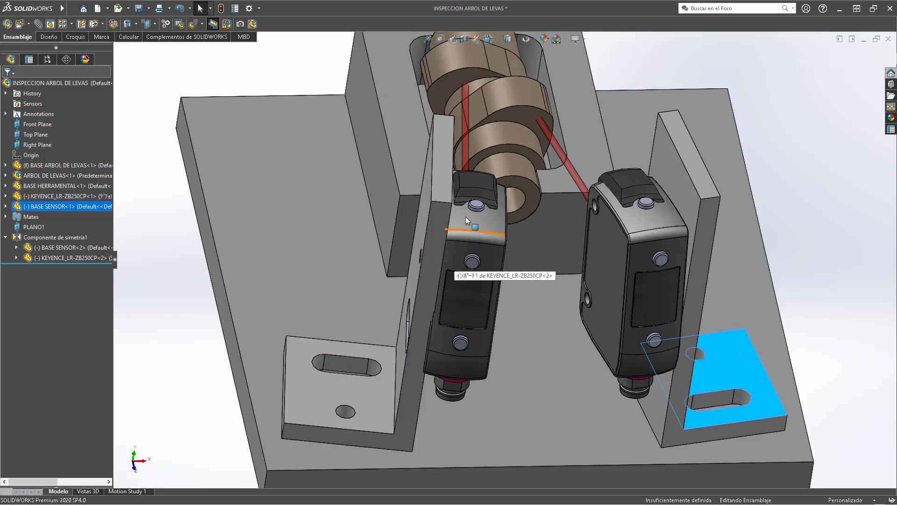
Examine up close how each laser beam reaches its cam lobe from behind the two sensors
{"action": "scroll", "coordinate": [503, 116], "scroll_direction": "down", "scroll_amount": 4}
{"action": "mouse_move", "coordinate": [456, 111]}
{"action": "middle_mouse_down"}
{"action": "mouse_move", "coordinate": [442, 82]}
{"action": "mouse_move", "coordinate": [461, 119]}
{"action": "middle_mouse_up"}
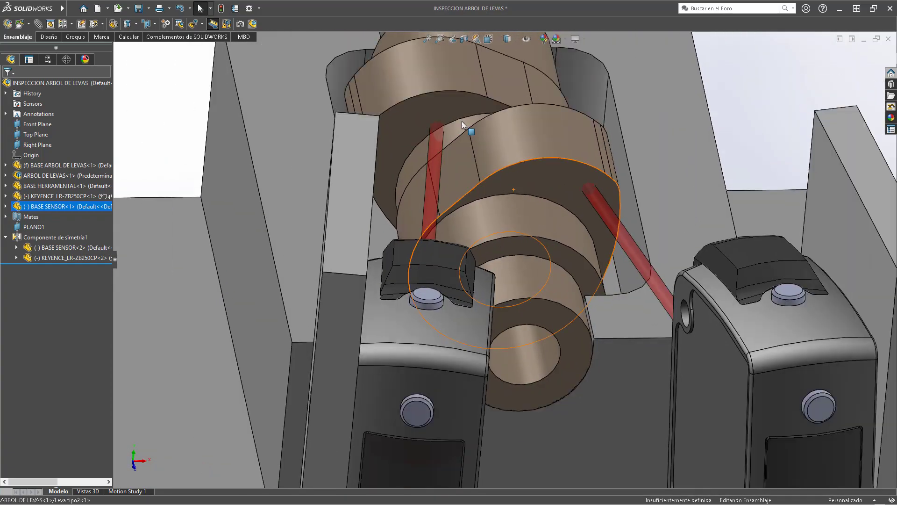
{"action": "scroll", "coordinate": [477, 209], "scroll_direction": "up", "scroll_amount": 5}
{"action": "scroll", "coordinate": [464, 201], "scroll_direction": "down", "scroll_amount": 5}
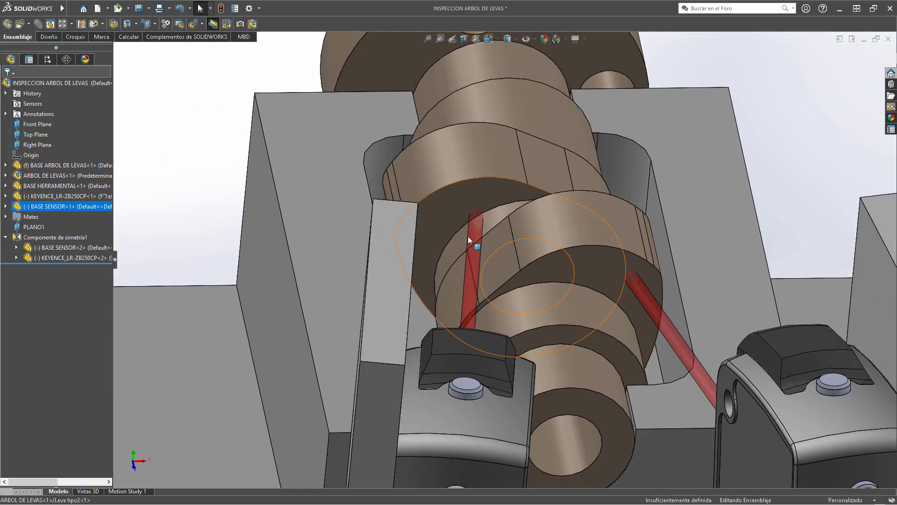
{"action": "scroll", "coordinate": [486, 233], "scroll_direction": "up", "scroll_amount": 6}
{"action": "scroll", "coordinate": [528, 308], "scroll_direction": "down", "scroll_amount": 6}
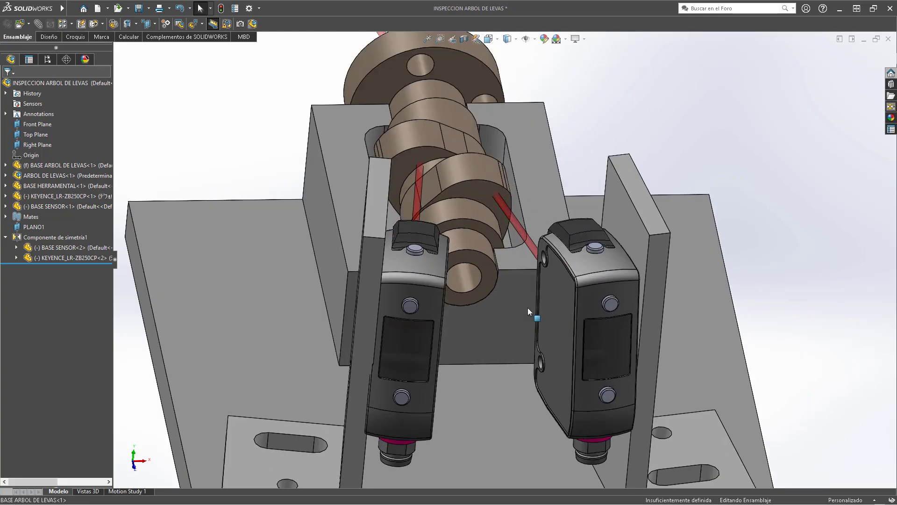
{"action": "scroll", "coordinate": [527, 314], "scroll_direction": "up", "scroll_amount": 3}
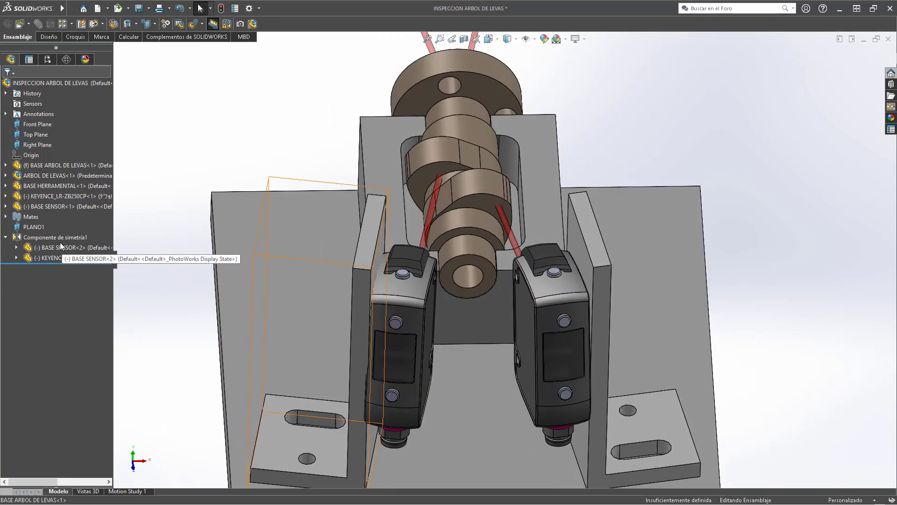
Delete the component mirror feature and open the remaining sensor bracket as its own part
{"action": "left_click", "coordinate": [50, 237]}
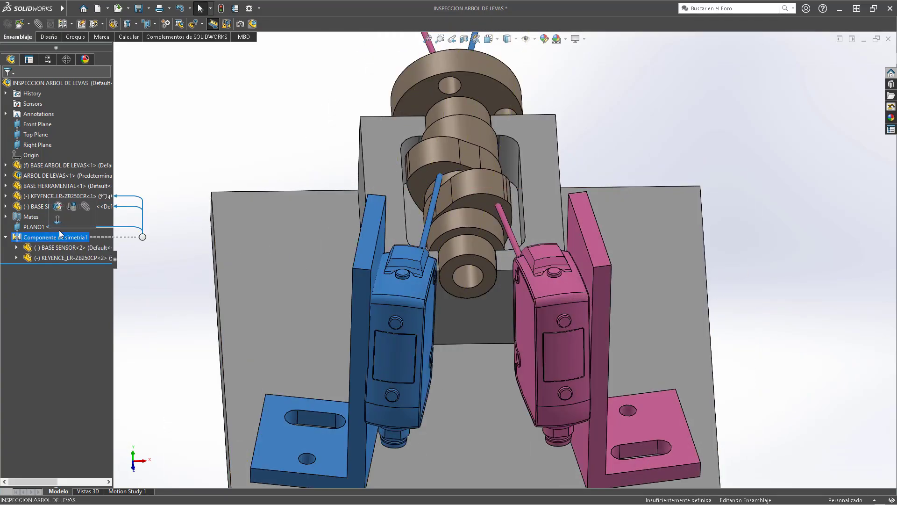
{"action": "key", "text": "Delete"}
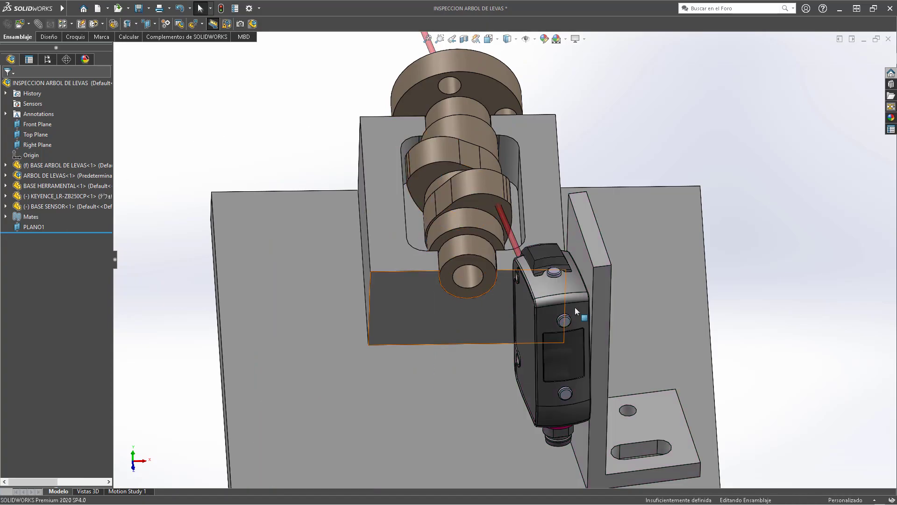
{"action": "scroll", "coordinate": [565, 214], "scroll_direction": "down", "scroll_amount": 4}
{"action": "left_click", "coordinate": [575, 207]}
{"action": "left_click", "coordinate": [613, 166]}
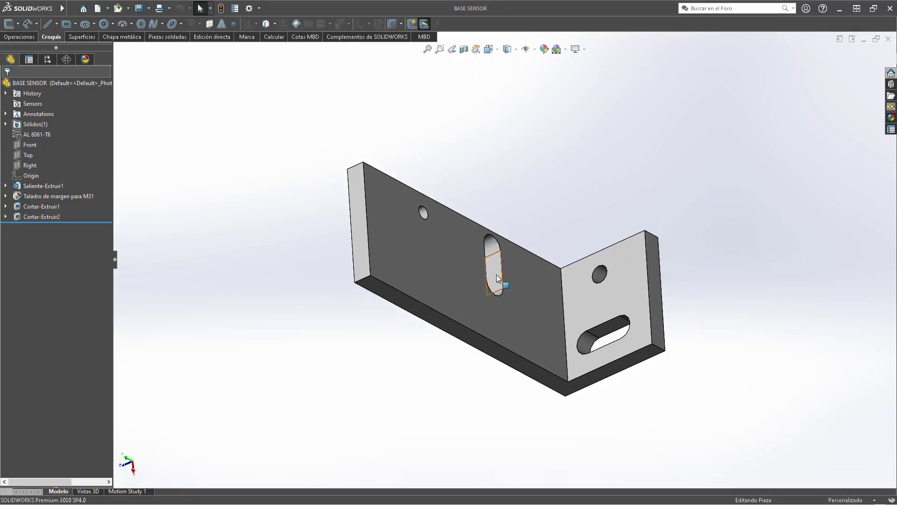
Create a mirrored part from the bracket, using the outer face of its tall plate as the mirror face
{"action": "middle_click_drag", "start_coordinate": [498, 278], "coordinate": [563, 110]}
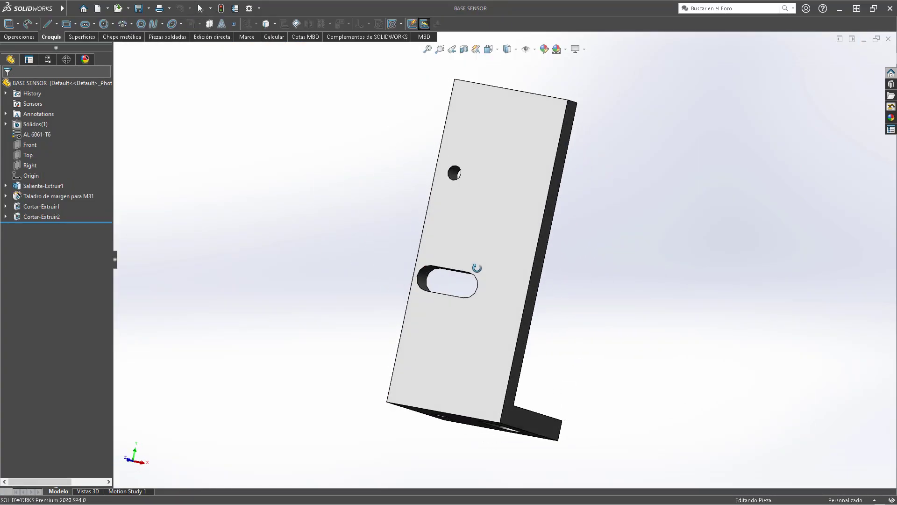
{"action": "middle_click_drag", "start_coordinate": [477, 268], "coordinate": [438, 253]}
{"action": "left_click", "coordinate": [462, 197]}
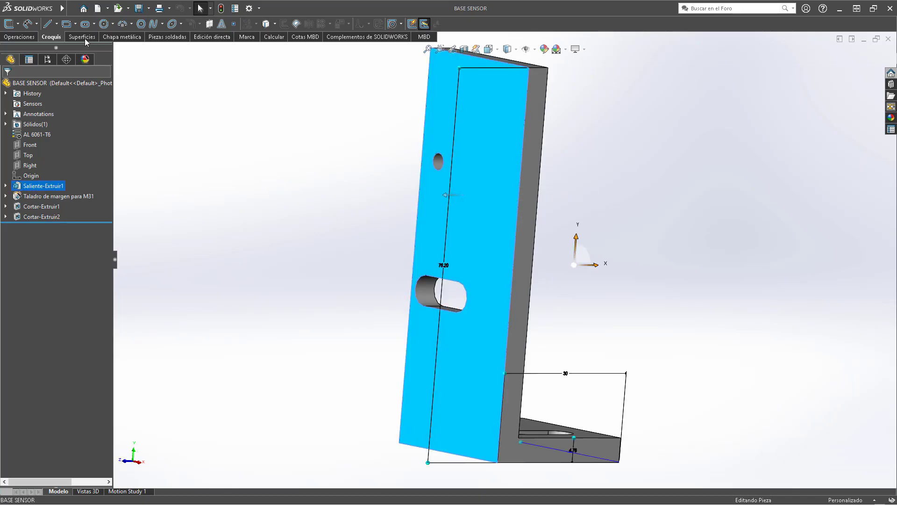
{"action": "mouse_move", "coordinate": [73, 9]}
{"action": "left_click", "coordinate": [101, 9]}
{"action": "left_click", "coordinate": [101, 9]}
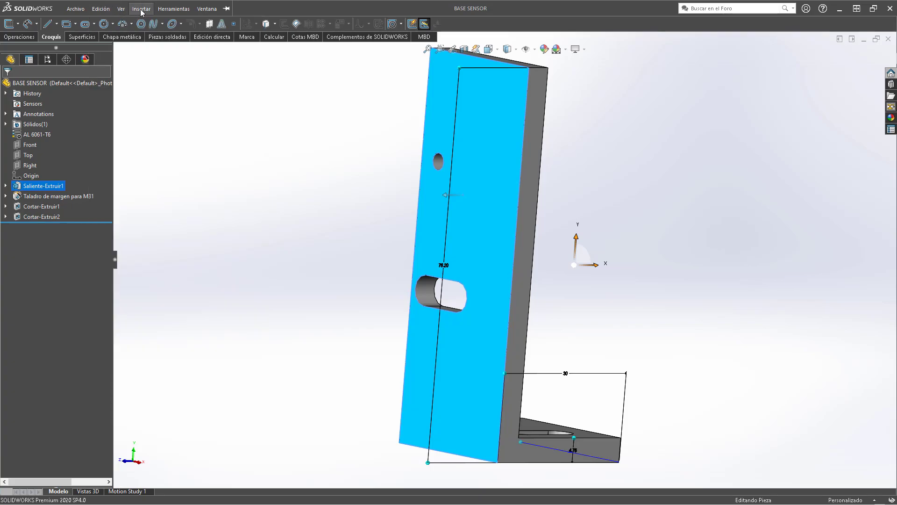
{"action": "left_click", "coordinate": [142, 9]}
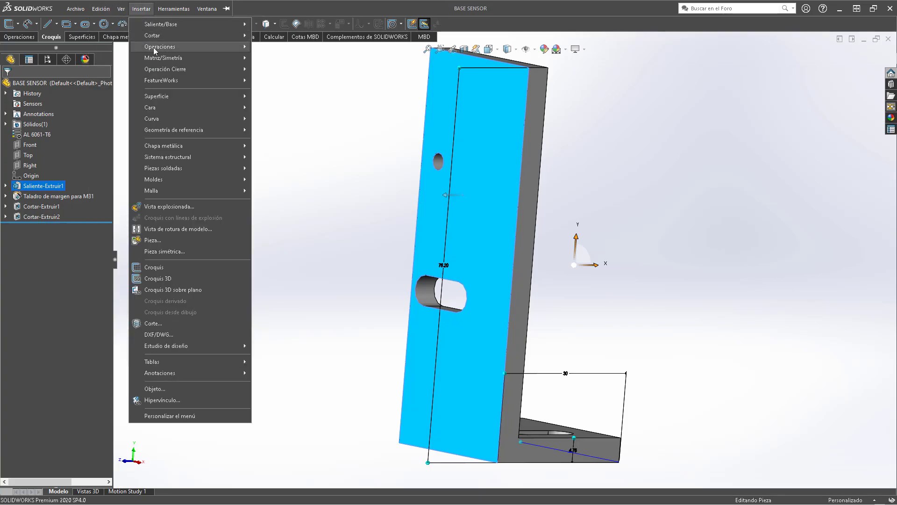
{"action": "left_click", "coordinate": [182, 249]}
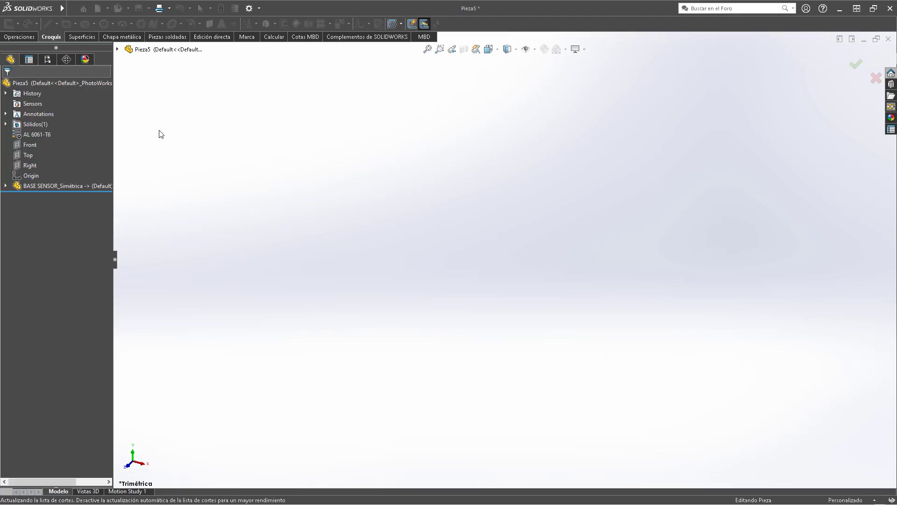
Inspect the new mirrored bracket from several angles and compare it with the original part
{"action": "middle_click_drag", "start_coordinate": [350, 196], "coordinate": [373, 279]}
{"action": "scroll", "coordinate": [580, 234], "scroll_direction": "down", "scroll_amount": 6}
{"action": "middle_click_drag", "start_coordinate": [451, 229], "coordinate": [460, 254]}
{"action": "scroll", "coordinate": [501, 240], "scroll_direction": "up", "scroll_amount": 4}
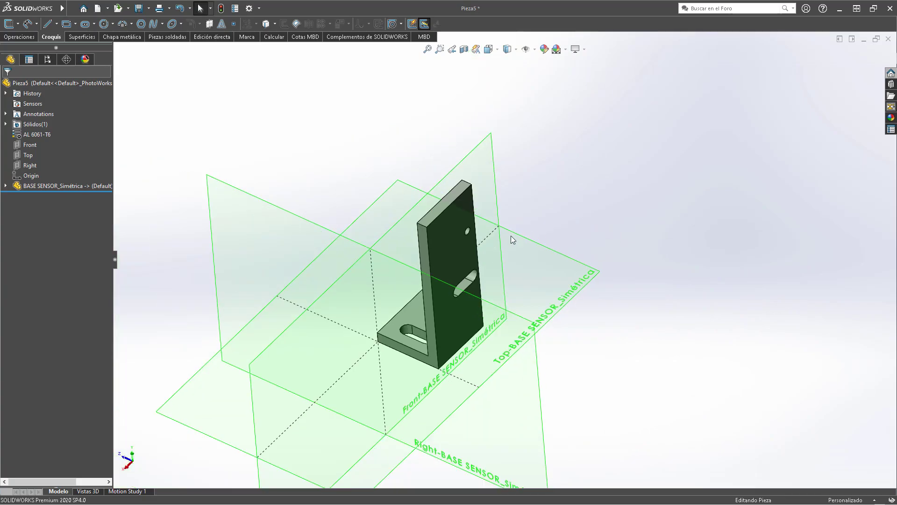
{"action": "key", "text": "ctrl+Tab"}
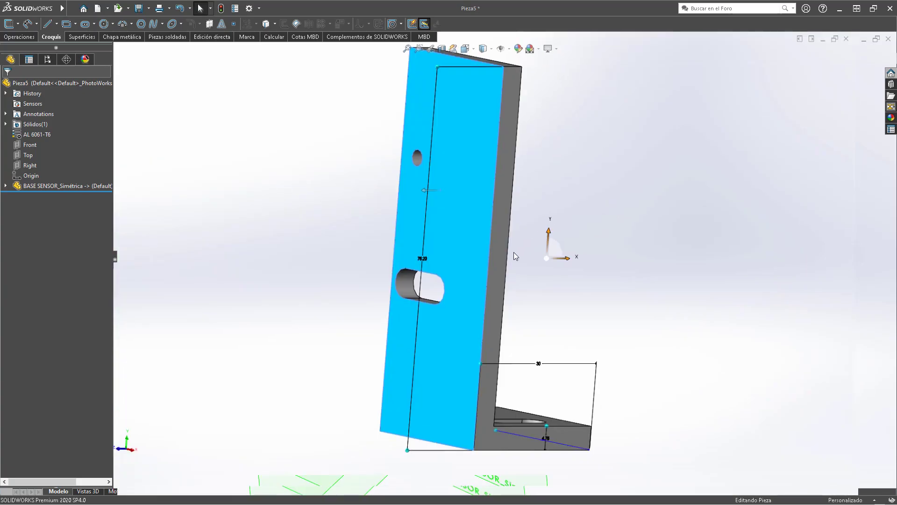
{"action": "key", "text": "ctrl+Tab"}
{"action": "middle_click_drag", "start_coordinate": [481, 265], "coordinate": [456, 279]}
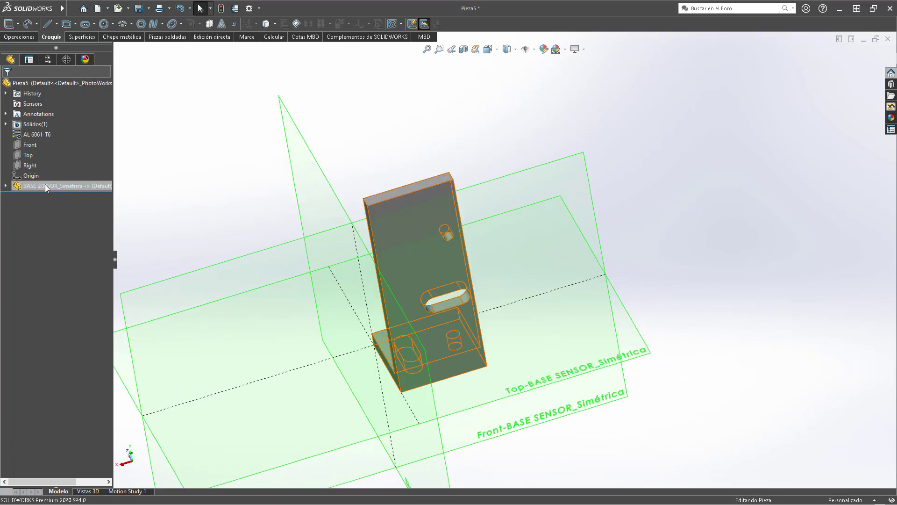
Review the solid body and the front, top and right planes carried over into the mirrored bracket
{"action": "left_click", "coordinate": [51, 185]}
{"action": "left_click", "coordinate": [5, 185]}
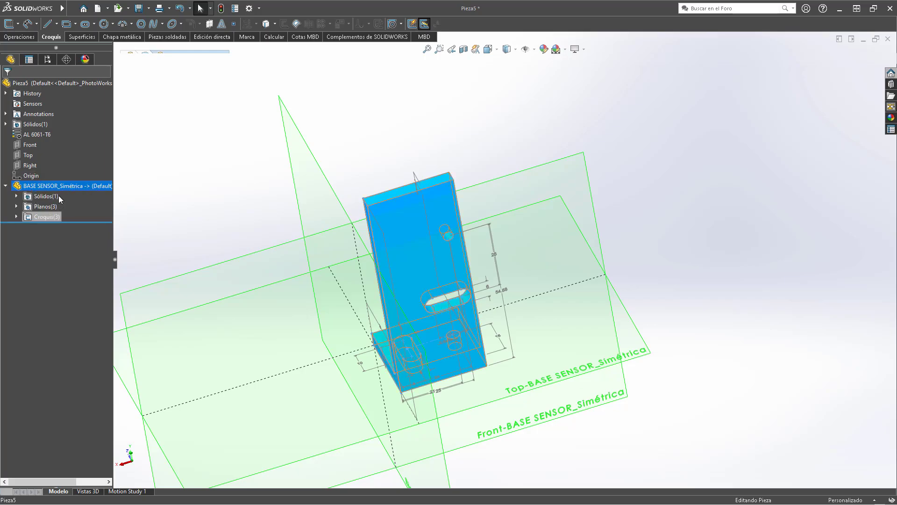
{"action": "left_click", "coordinate": [17, 197]}
{"action": "left_click", "coordinate": [16, 197]}
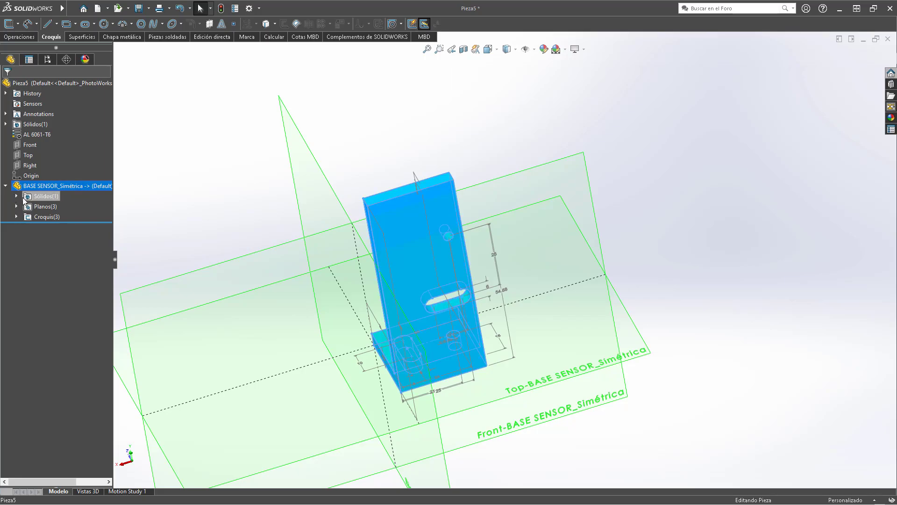
{"action": "left_click", "coordinate": [61, 208]}
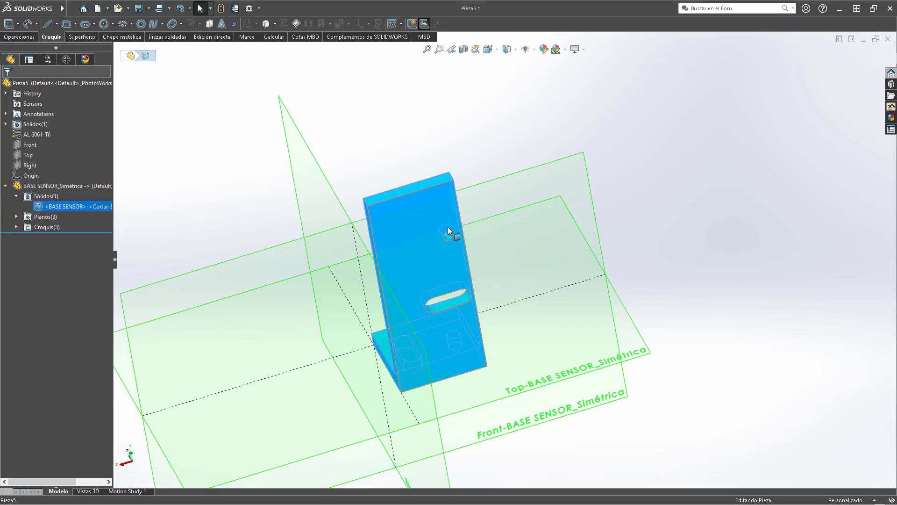
{"action": "left_click", "coordinate": [18, 216]}
{"action": "left_click", "coordinate": [57, 227]}
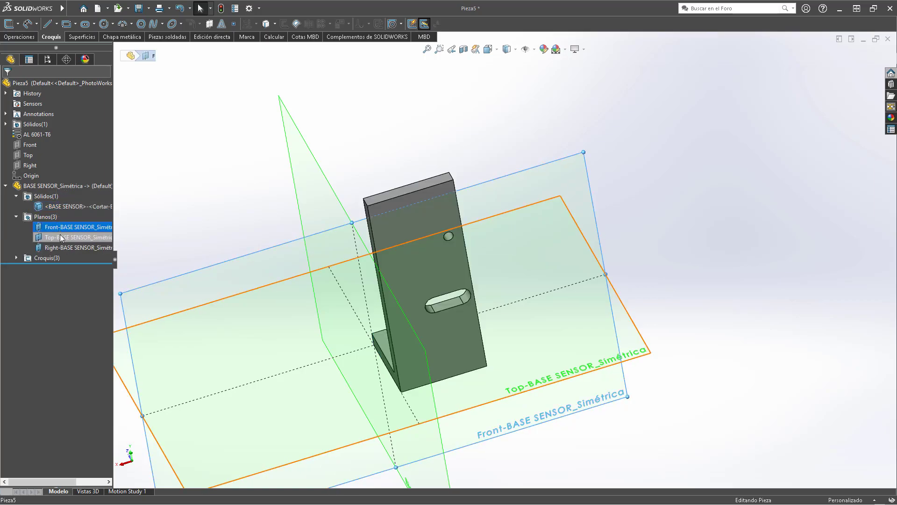
{"action": "left_click", "coordinate": [59, 234]}
{"action": "left_click", "coordinate": [57, 246]}
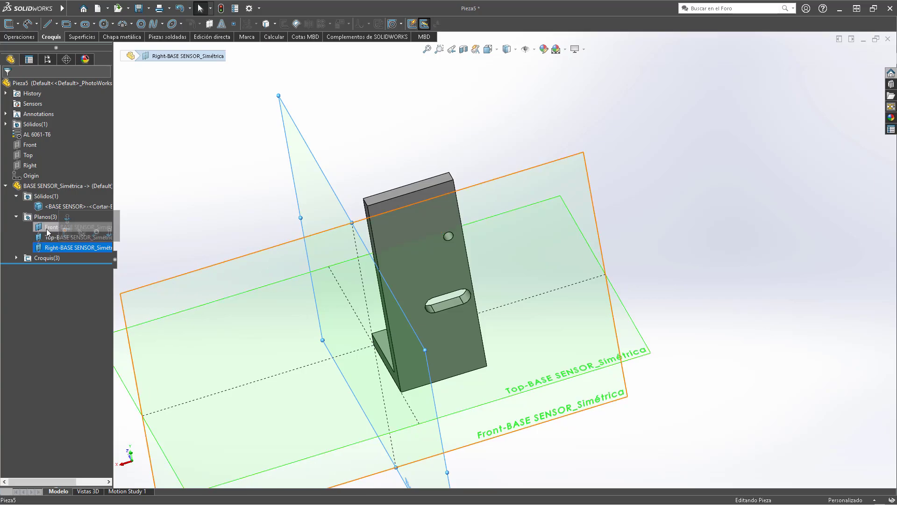
Review the sketches carried over into the mirrored bracket and collapse its body, plane and sketch groups
{"action": "left_click", "coordinate": [17, 258]}
{"action": "left_click", "coordinate": [50, 268]}
{"action": "left_click", "coordinate": [56, 279]}
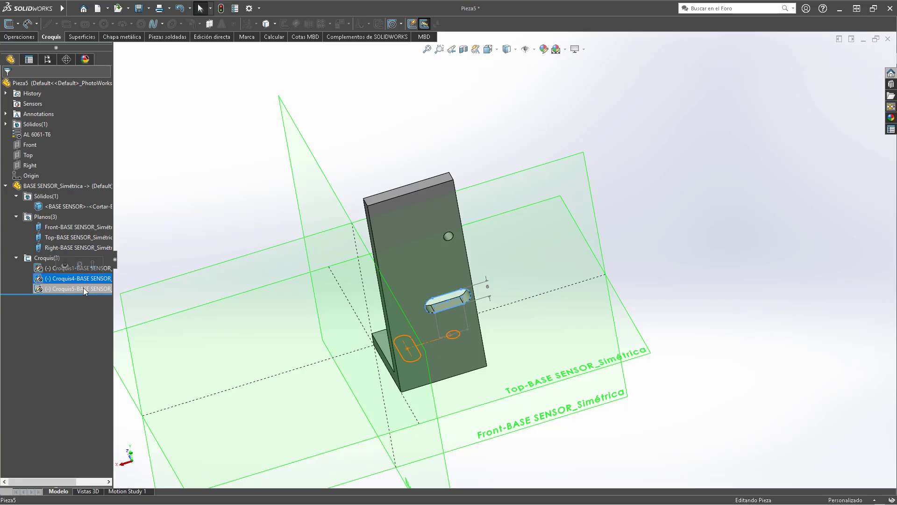
{"action": "left_click", "coordinate": [17, 258]}
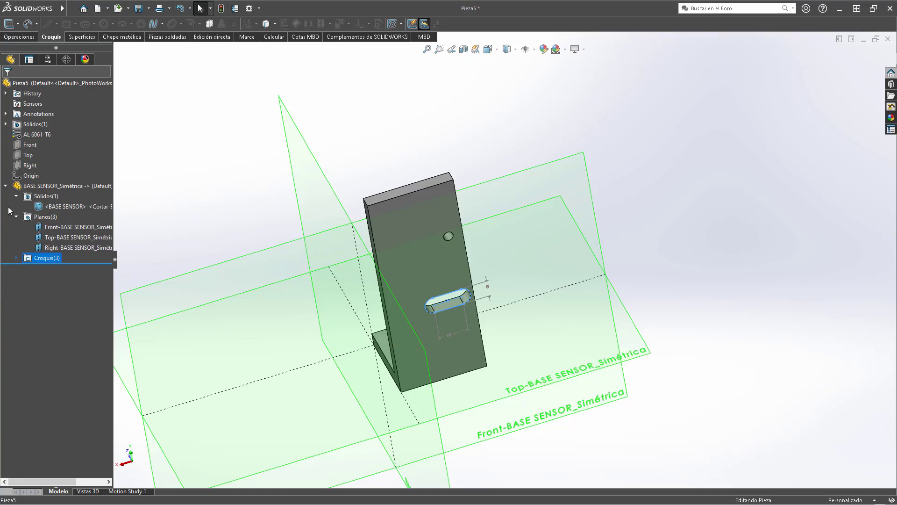
{"action": "left_click", "coordinate": [16, 217]}
{"action": "left_click", "coordinate": [16, 196]}
{"action": "scroll", "coordinate": [424, 202], "scroll_direction": "up", "scroll_amount": 3}
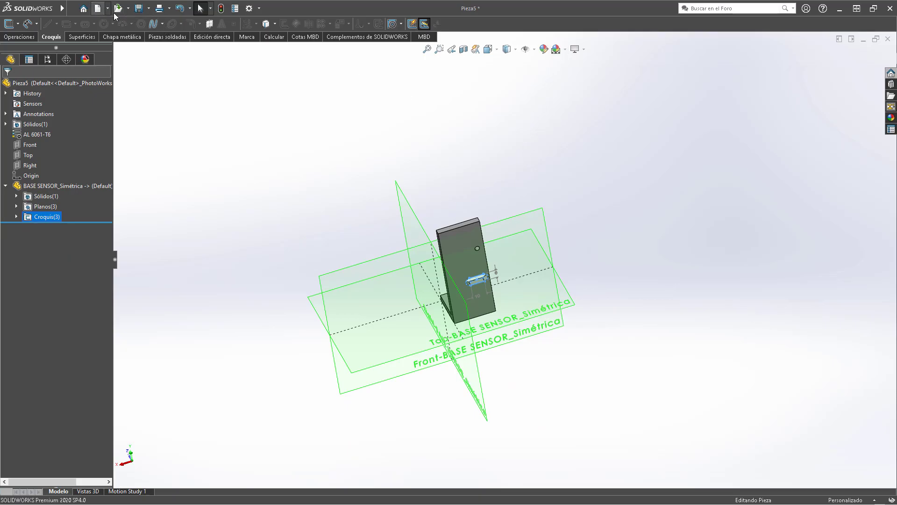
Save the mirrored part as BASE SENSOR SIMETRICA in the Diseños folder and close it
{"action": "left_click", "coordinate": [138, 8]}
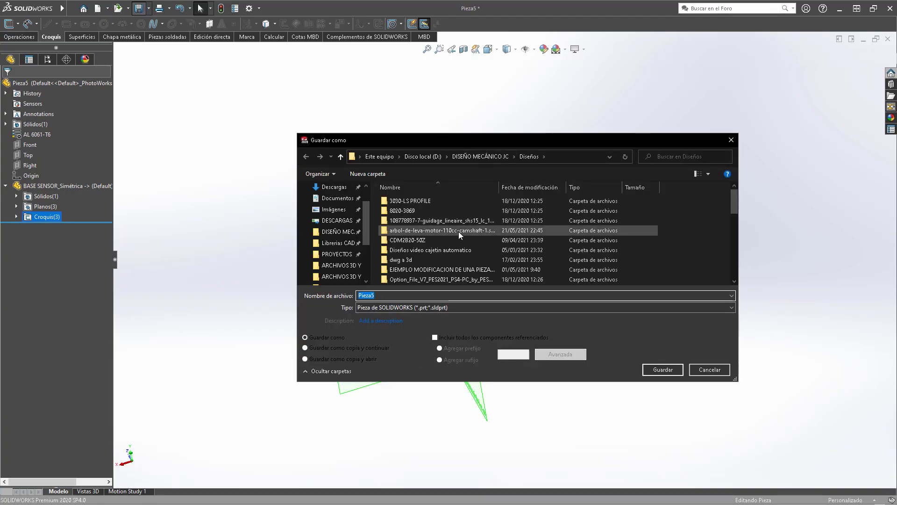
{"action": "type", "text": "BASE SE"}
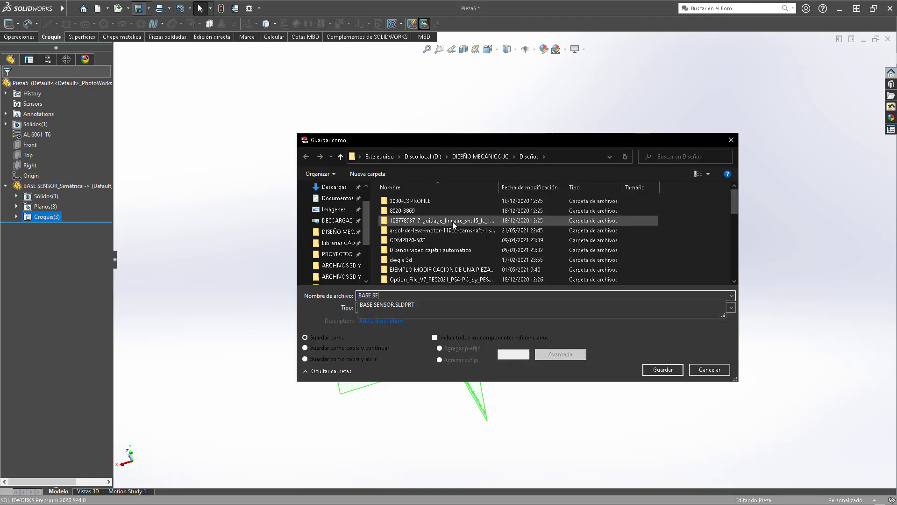
{"action": "type", "text": "NSOR SIMETRICA"}
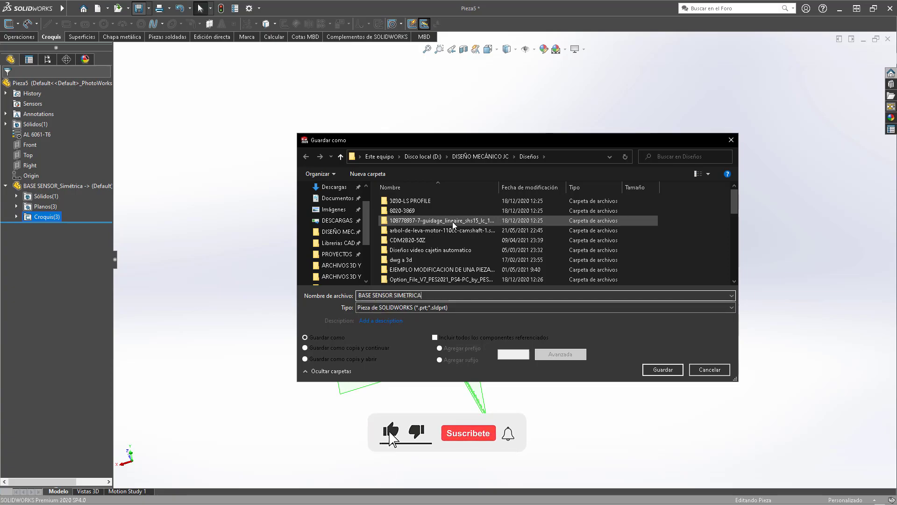
{"action": "key", "text": "Return"}
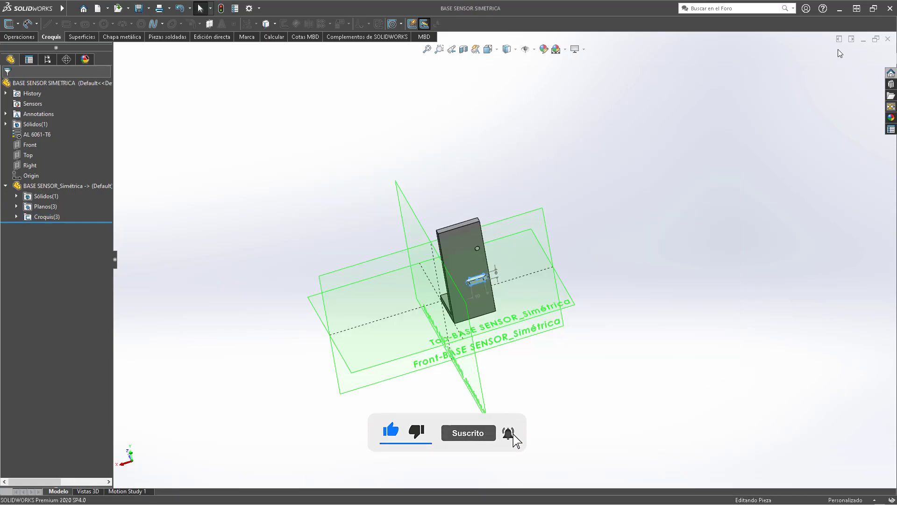
{"action": "left_click", "coordinate": [888, 40]}
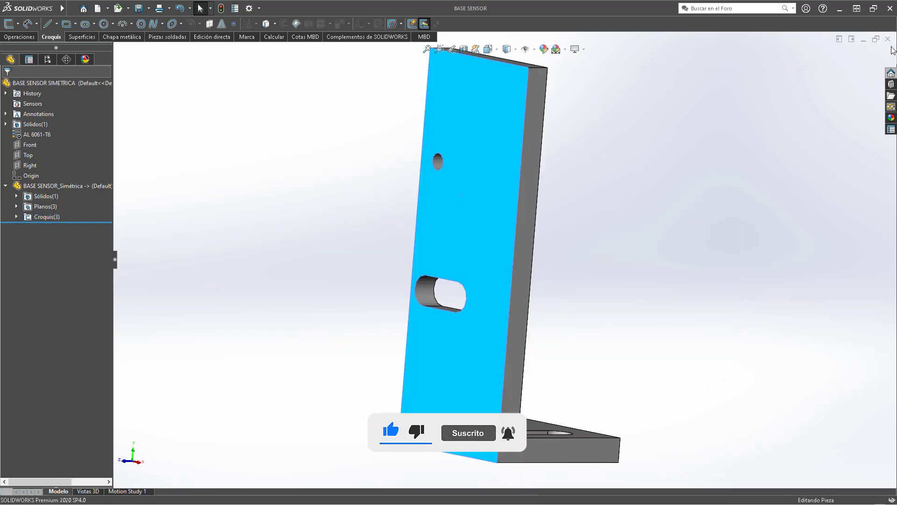
Close the original bracket part and insert the recently used BASE SENSOR SIMETRICA part into the INSPECCION ARBOL DE LEVAS assembly
{"action": "left_click", "coordinate": [888, 40]}
{"action": "scroll", "coordinate": [426, 231], "scroll_direction": "up", "scroll_amount": 1}
{"action": "scroll", "coordinate": [425, 229], "scroll_direction": "up", "scroll_amount": 5}
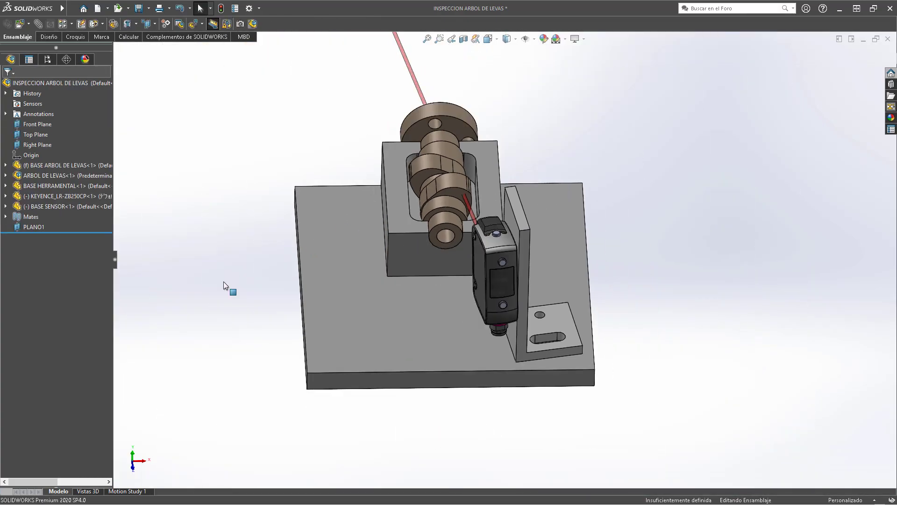
{"action": "key", "text": "r"}
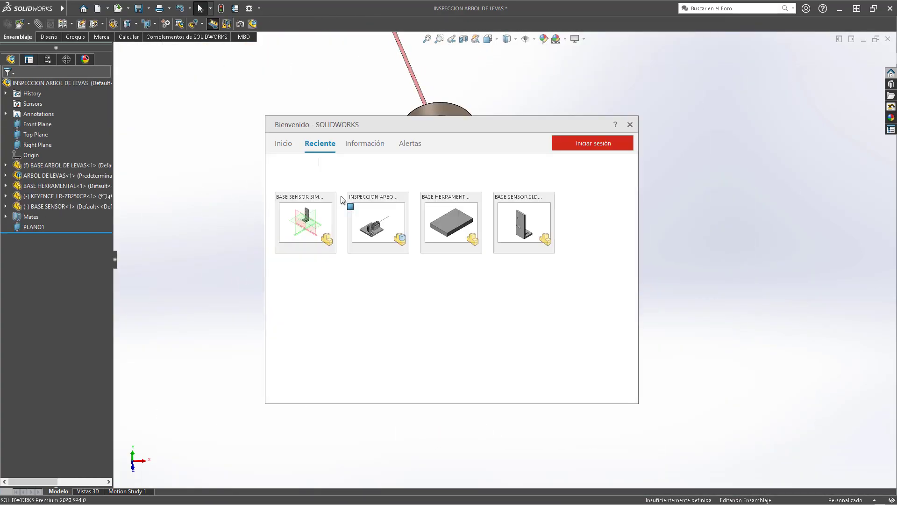
{"action": "left_click_drag", "start_coordinate": [310, 235], "coordinate": [383, 334]}
Mate the underside of the mirrored bracket's foot coincident with the top face of the tooling base plate
{"action": "scroll", "coordinate": [383, 337], "scroll_direction": "down", "scroll_amount": 3}
{"action": "middle_click_drag", "start_coordinate": [375, 337], "coordinate": [411, 327]}
{"action": "left_click", "coordinate": [380, 362]}
{"action": "left_click", "coordinate": [276, 357], "text": "ctrl"}
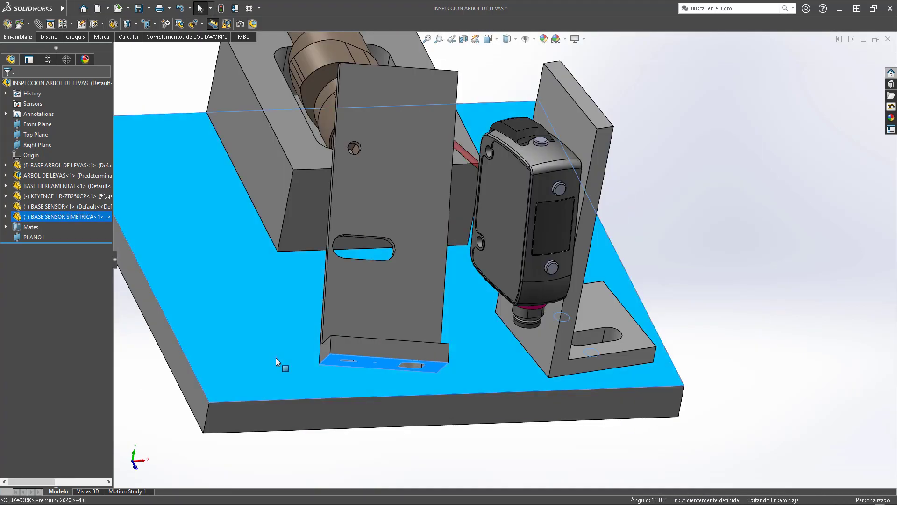
{"action": "left_click", "coordinate": [335, 351]}
Viewing from above, move the mirrored bracket to the side of the base plate opposite the original bracket
{"action": "key", "text": "ctrl+5"}
{"action": "scroll", "coordinate": [434, 425], "scroll_direction": "down", "scroll_amount": 5}
{"action": "left_click_drag", "start_coordinate": [458, 453], "coordinate": [500, 417]}
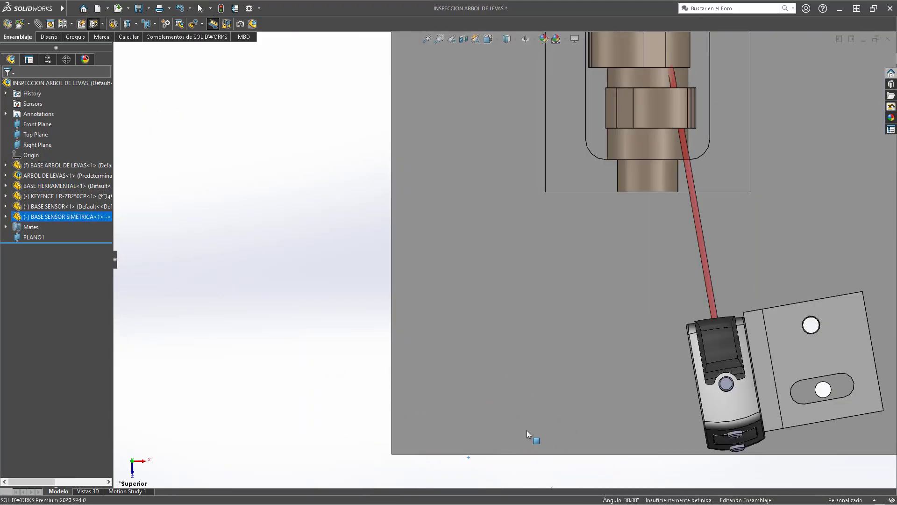
{"action": "scroll", "coordinate": [500, 411], "scroll_direction": "up", "scroll_amount": 2}
{"action": "left_click_drag", "start_coordinate": [560, 364], "coordinate": [428, 124]}
{"action": "scroll", "coordinate": [504, 141], "scroll_direction": "down", "scroll_amount": 3}
{"action": "middle_click_drag", "start_coordinate": [514, 210], "coordinate": [519, 103]}
{"action": "scroll", "coordinate": [505, 121], "scroll_direction": "up", "scroll_amount": 5}
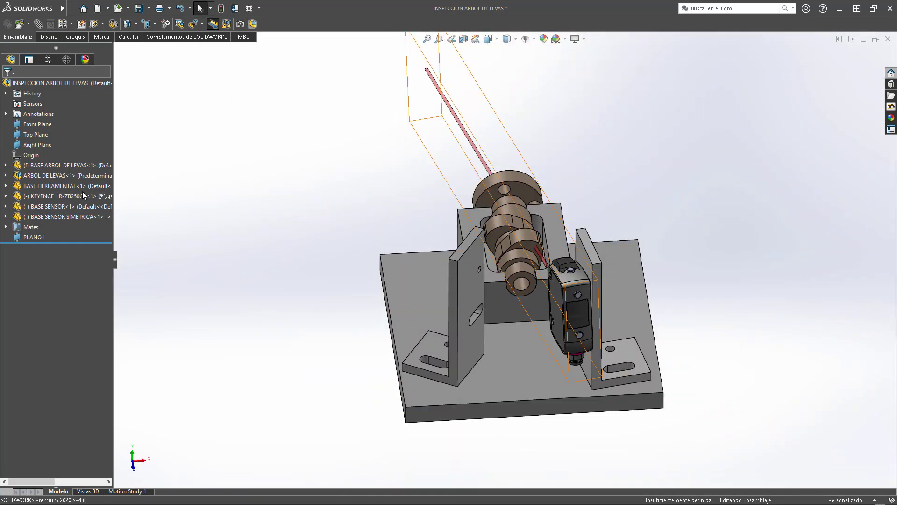
Add another copy of the KEYENCE_LR-ZB250CP sensor and mate its flat side face coincident with the mirrored bracket's upright face
{"action": "left_click_drag", "start_coordinate": [47, 195], "coordinate": [388, 175], "text": "ctrl"}
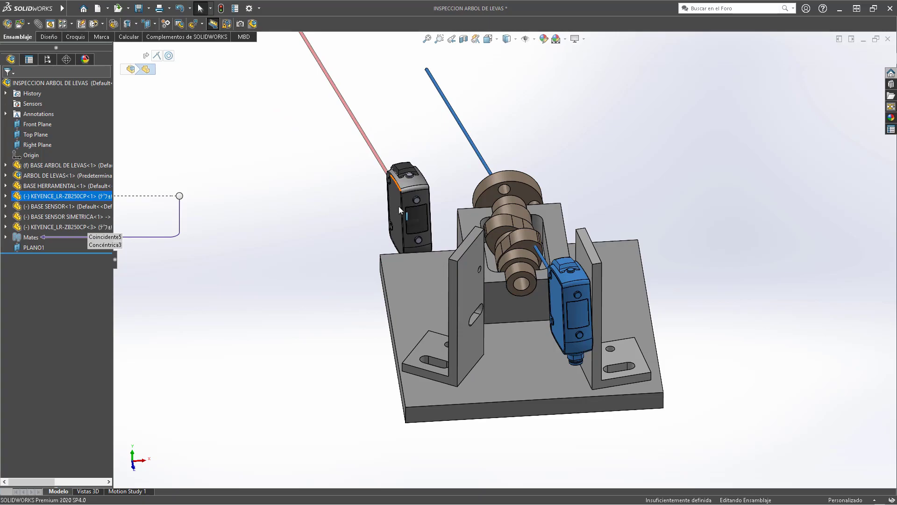
{"action": "scroll", "coordinate": [425, 209], "scroll_direction": "up", "scroll_amount": 10}
{"action": "scroll", "coordinate": [299, 96], "scroll_direction": "up", "scroll_amount": 3}
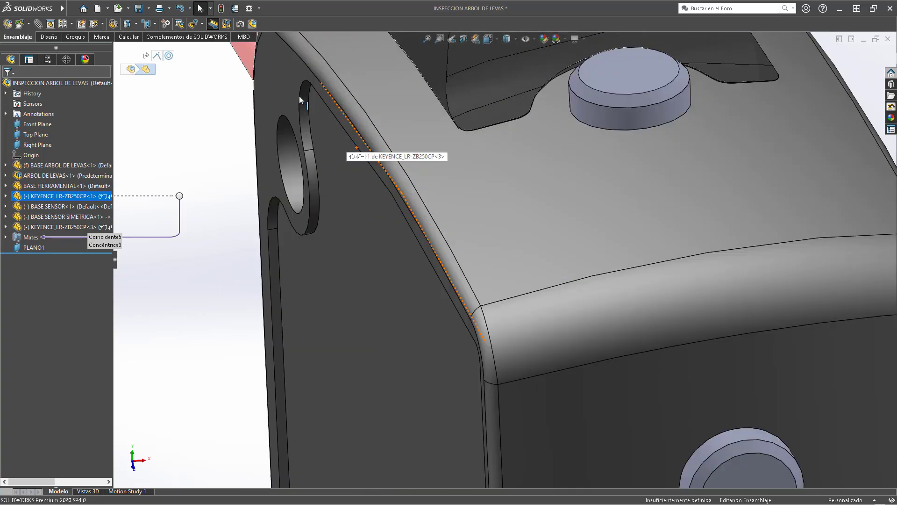
{"action": "left_click", "coordinate": [295, 93]}
{"action": "scroll", "coordinate": [563, 366], "scroll_direction": "down", "scroll_amount": 10}
{"action": "middle_click_drag", "start_coordinate": [618, 375], "coordinate": [594, 363]}
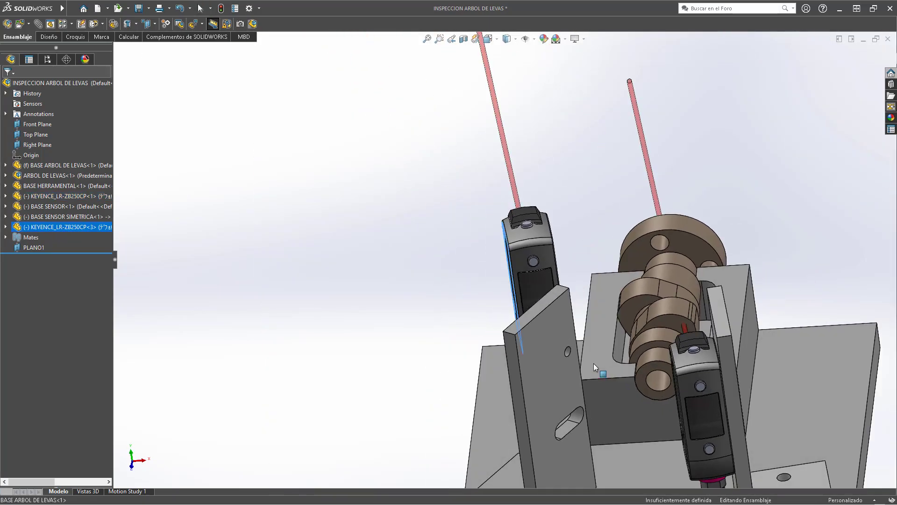
{"action": "left_click", "coordinate": [546, 355], "text": "ctrl"}
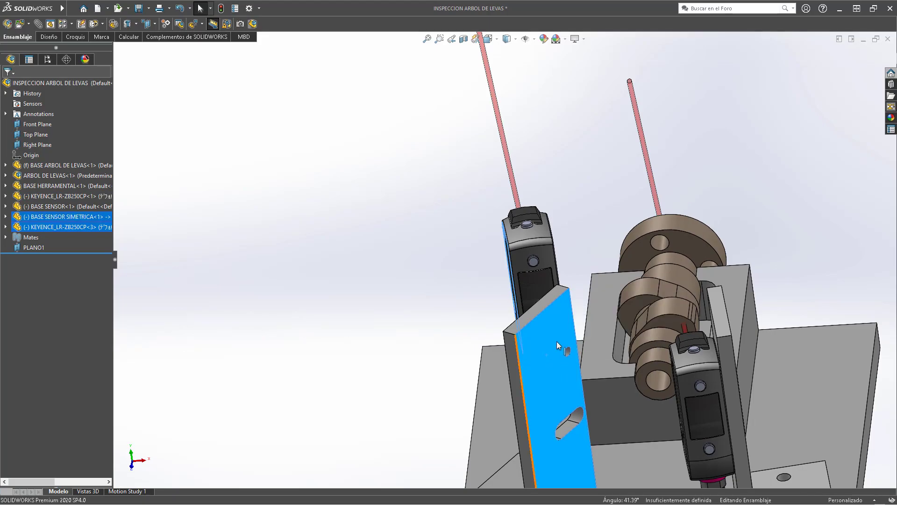
{"action": "left_click", "coordinate": [575, 346]}
Mate the copied sensor's mounting hole concentric with the round hole in the mirrored bracket's upright
{"action": "scroll", "coordinate": [562, 343], "scroll_direction": "up", "scroll_amount": 8}
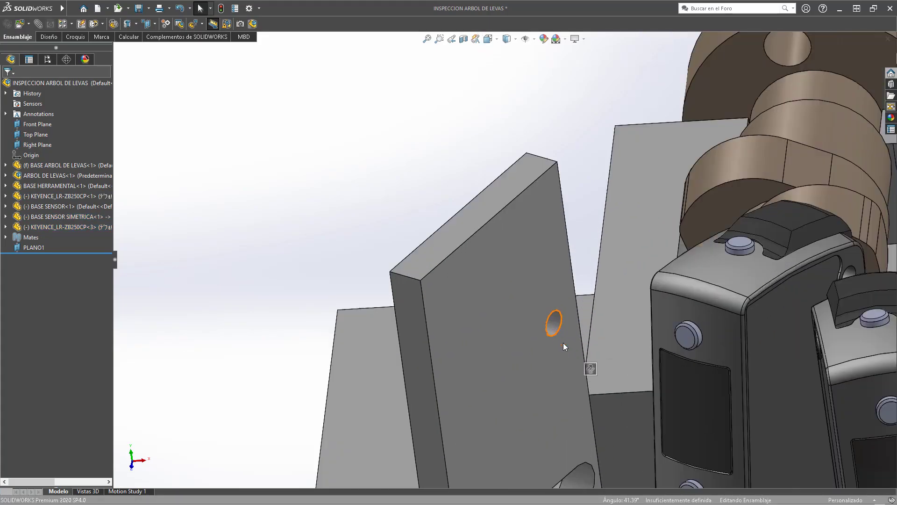
{"action": "left_click", "coordinate": [617, 254]}
{"action": "middle_click_drag", "start_coordinate": [616, 253], "coordinate": [560, 153]}
{"action": "left_click", "coordinate": [544, 149], "text": "ctrl"}
{"action": "left_click", "coordinate": [601, 114]}
{"action": "scroll", "coordinate": [537, 178], "scroll_direction": "down", "scroll_amount": 8}
{"action": "left_click_drag", "start_coordinate": [502, 327], "coordinate": [494, 338]}
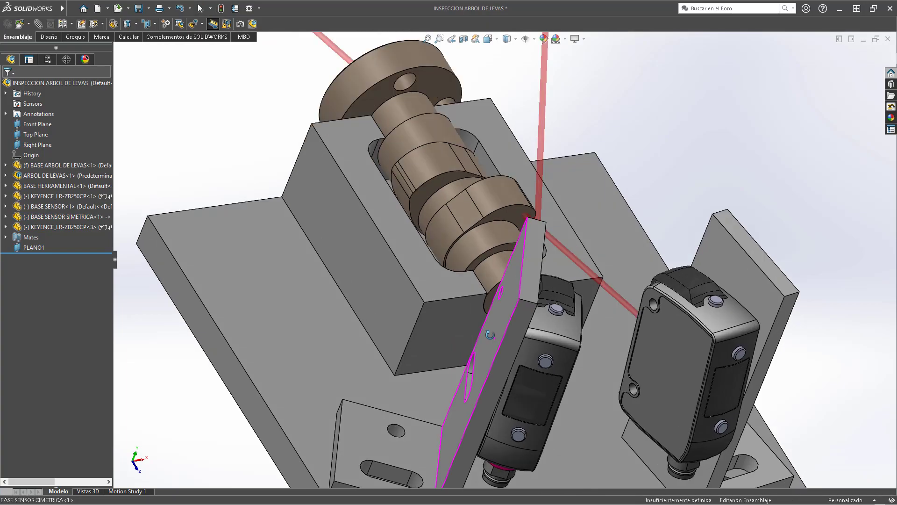
In the top view, reposition the mirrored bracket and rotate it with the triad so its sensor beam aims at the camshaft
{"action": "key", "text": "ctrl+5"}
{"action": "scroll", "coordinate": [422, 325], "scroll_direction": "up", "scroll_amount": 8}
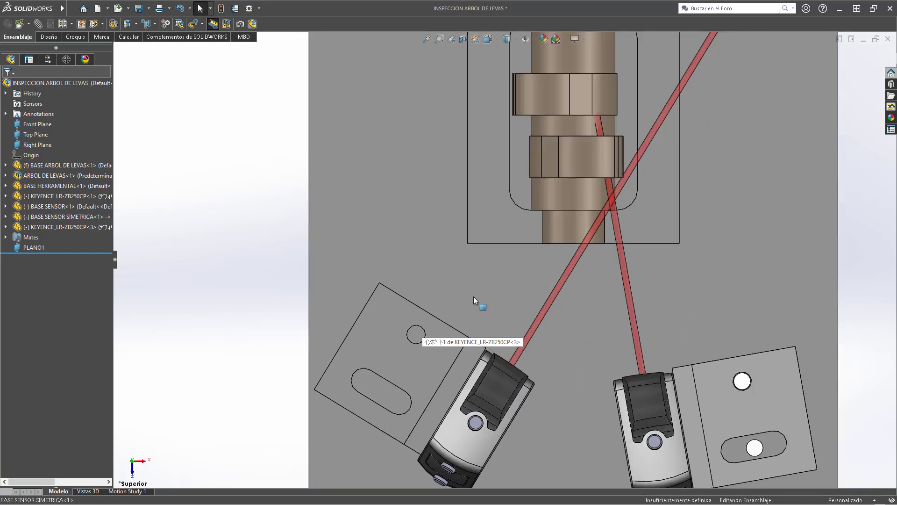
{"action": "left_click_drag", "start_coordinate": [378, 320], "coordinate": [369, 397]}
{"action": "scroll", "coordinate": [556, 367], "scroll_direction": "up", "scroll_amount": 2}
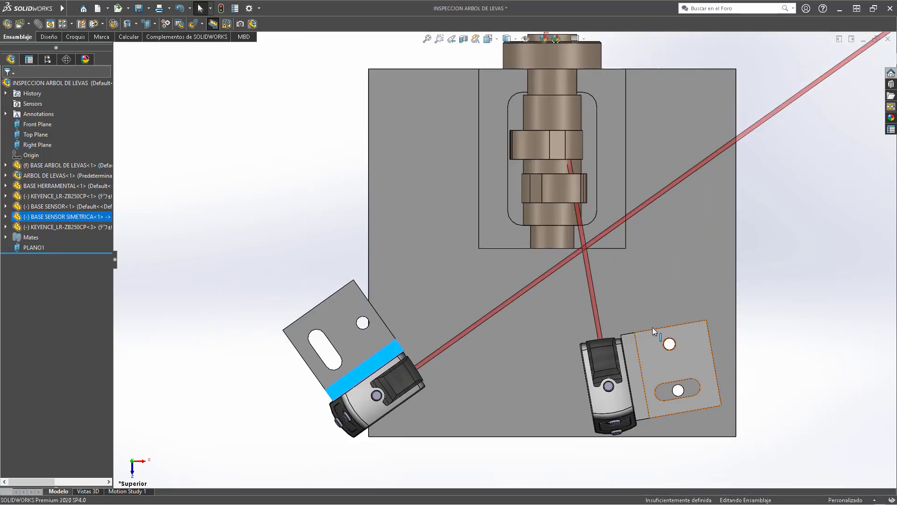
{"action": "right_click", "coordinate": [373, 358]}
{"action": "left_click", "coordinate": [403, 317]}
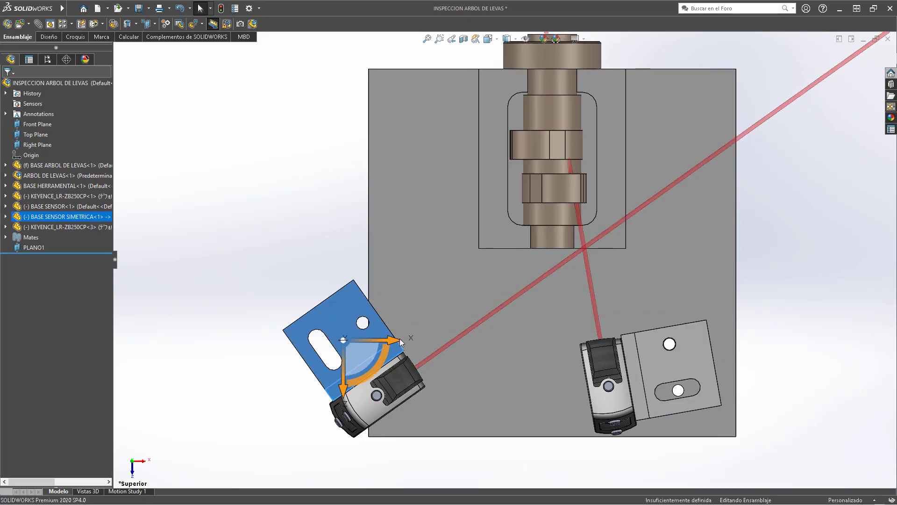
{"action": "left_click_drag", "start_coordinate": [355, 377], "coordinate": [384, 375]}
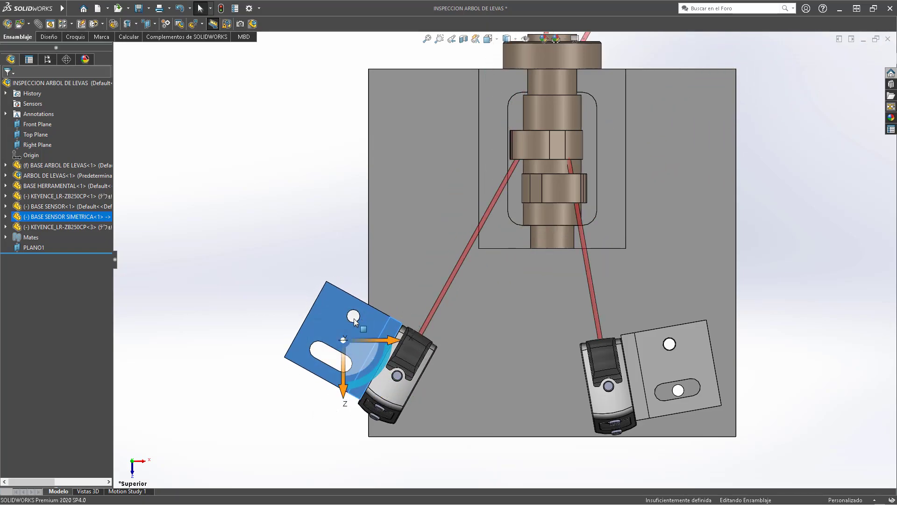
Move the mirrored bracket fully onto the base plate and readjust its rotation with the triad to aim the beam at the camshaft
{"action": "left_click_drag", "start_coordinate": [332, 318], "coordinate": [435, 334]}
{"action": "right_click", "coordinate": [417, 332]}
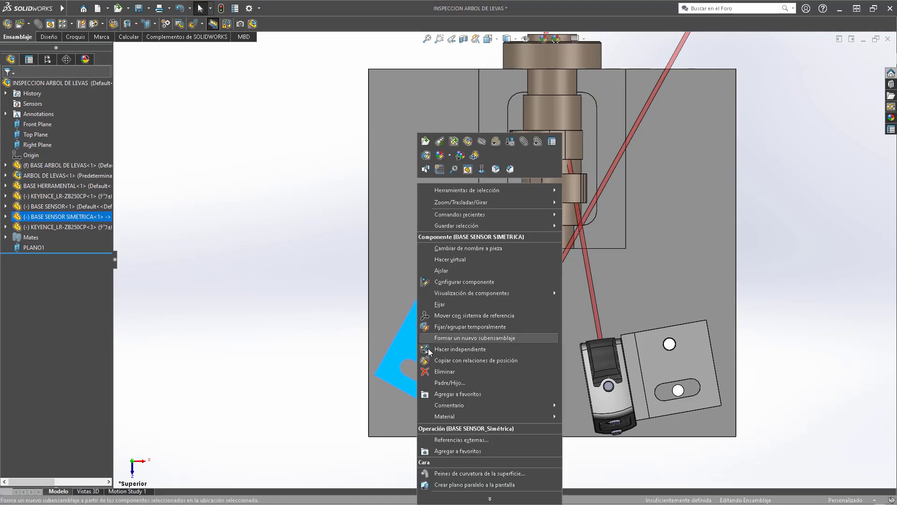
{"action": "left_click", "coordinate": [450, 316]}
{"action": "left_click_drag", "start_coordinate": [449, 397], "coordinate": [477, 409]}
{"action": "middle_click_drag", "start_coordinate": [477, 407], "coordinate": [708, 212]}
{"action": "left_click", "coordinate": [223, 158]}
Examine where both sensor beams meet the camshaft and compare the two bracket and sensor pairs from several angles
{"action": "scroll", "coordinate": [709, 287], "scroll_direction": "down", "scroll_amount": 5}
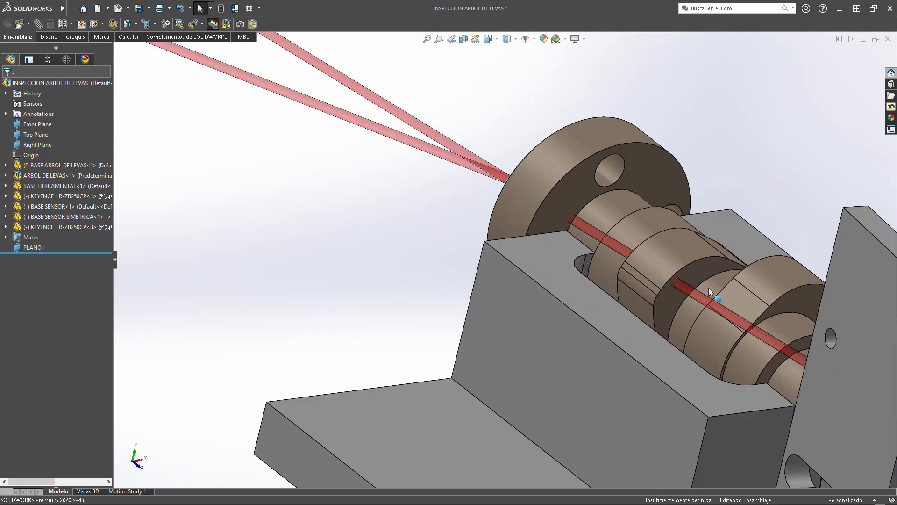
{"action": "middle_click_drag", "start_coordinate": [673, 265], "coordinate": [450, 198]}
{"action": "scroll", "coordinate": [450, 197], "scroll_direction": "up", "scroll_amount": 7}
{"action": "scroll", "coordinate": [584, 267], "scroll_direction": "down", "scroll_amount": 4}
{"action": "middle_click_drag", "start_coordinate": [584, 268], "coordinate": [540, 140]}
{"action": "scroll", "coordinate": [540, 140], "scroll_direction": "down", "scroll_amount": 5}
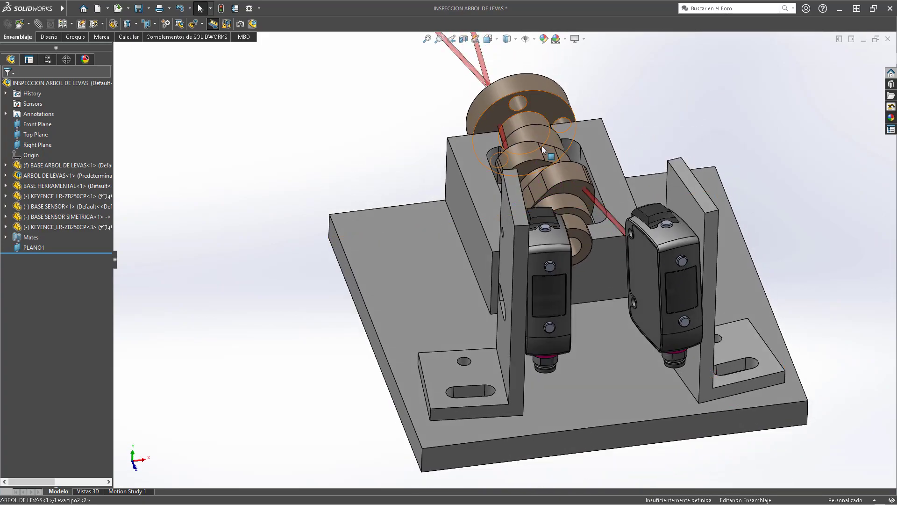
{"action": "middle_click_drag", "start_coordinate": [524, 202], "coordinate": [495, 200]}
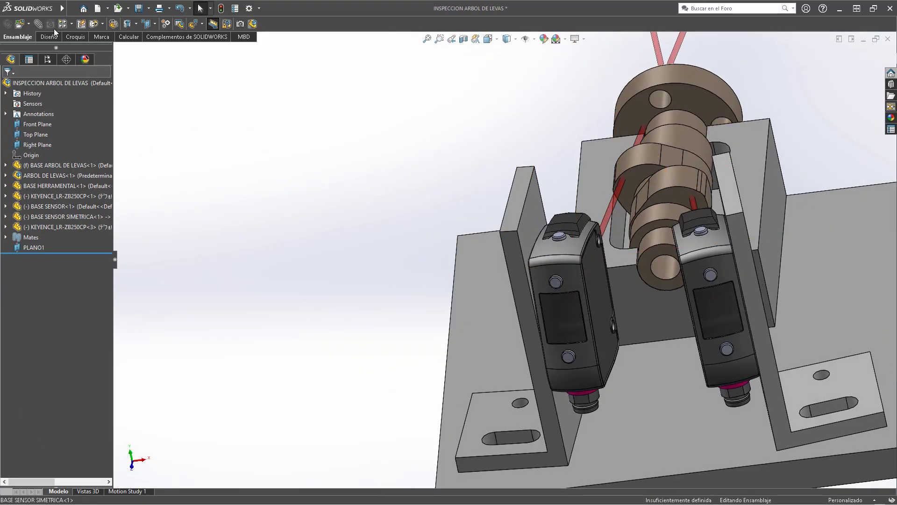
Open the original BASE SENSOR bracket in its own window and look up the Mirror Part (Pieza simétrica) command
{"action": "left_click", "coordinate": [818, 391]}
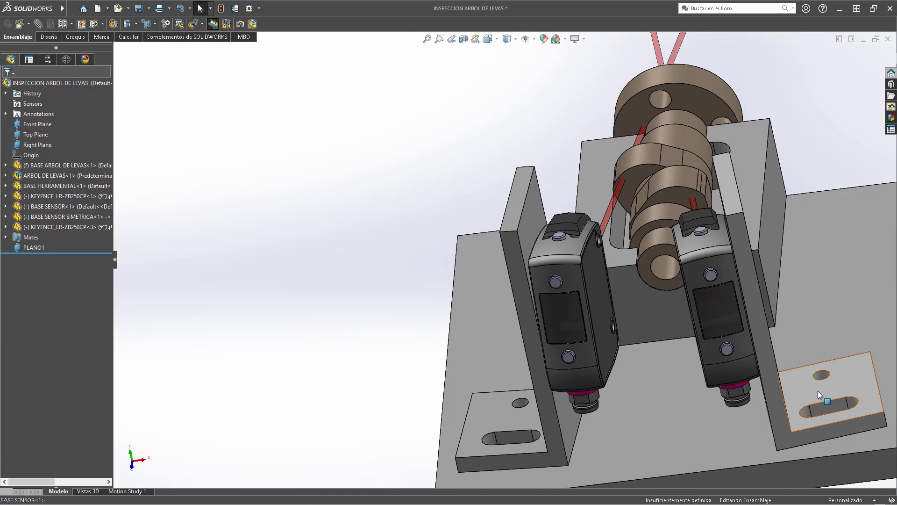
{"action": "left_click", "coordinate": [761, 352]}
{"action": "mouse_move", "coordinate": [59, 6]}
{"action": "left_click", "coordinate": [141, 9]}
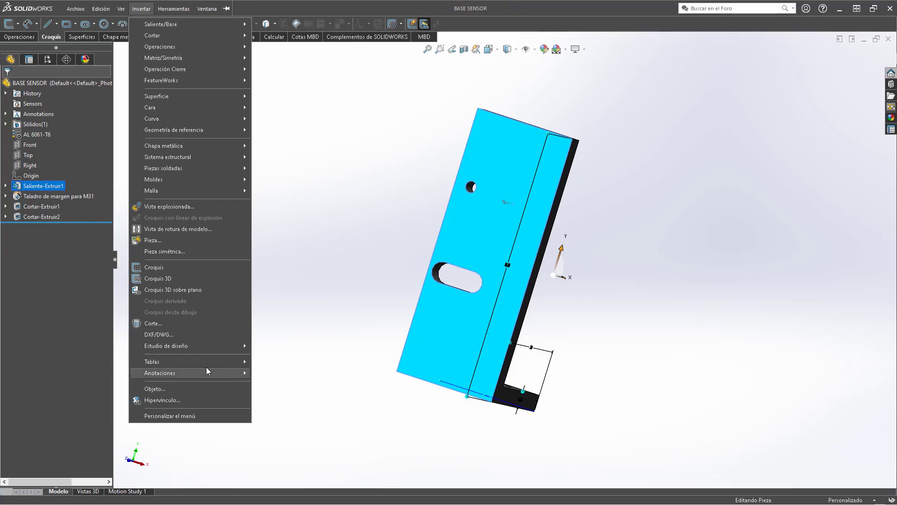
{"action": "left_click", "coordinate": [329, 234]}
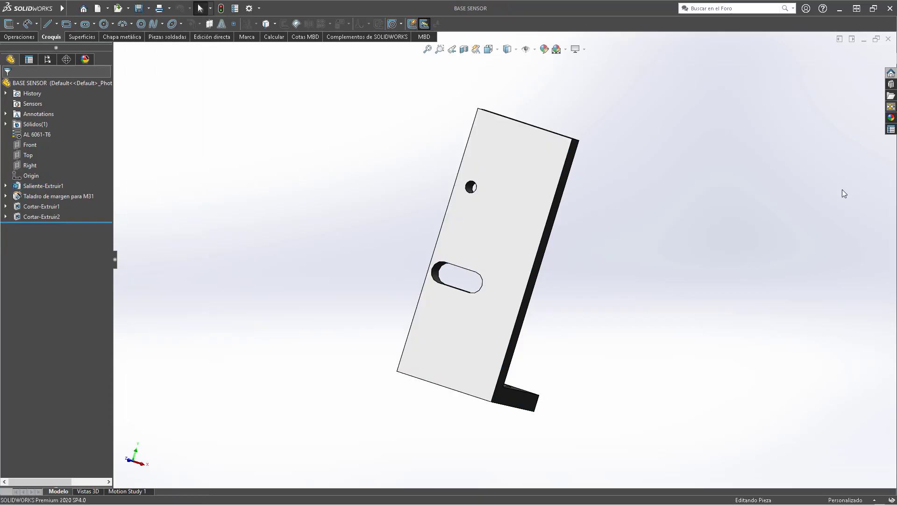
Chamfer the short upper corner edge of the original bracket's upright by 10 mm at 45°
{"action": "middle_click_drag", "start_coordinate": [536, 244], "coordinate": [577, 282]}
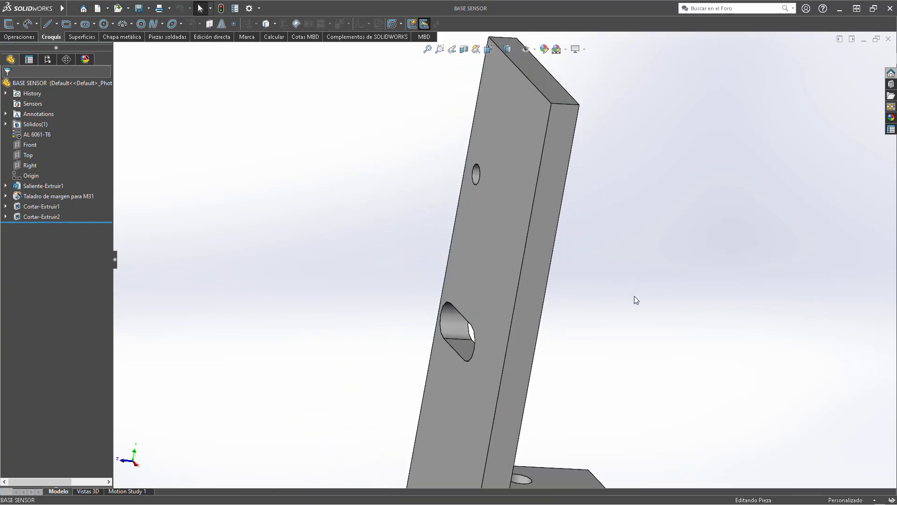
{"action": "scroll", "coordinate": [635, 297], "scroll_direction": "up", "scroll_amount": 1}
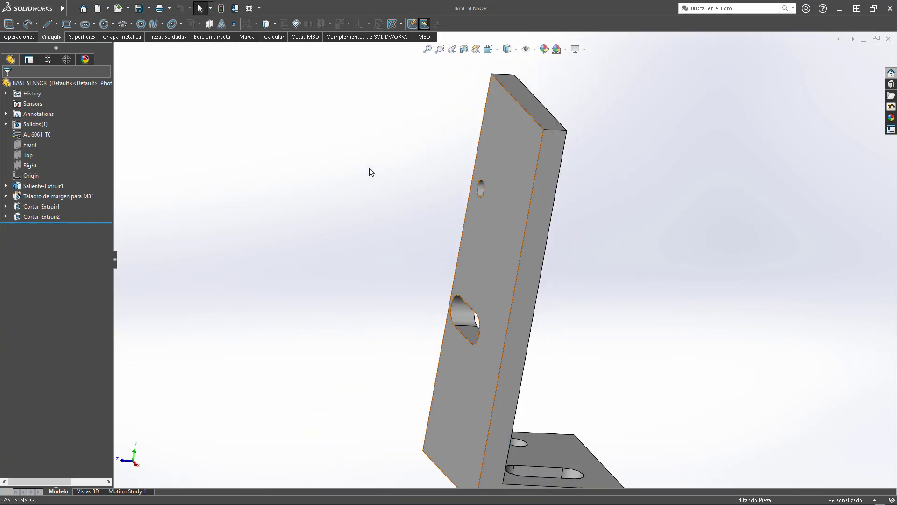
{"action": "left_click", "coordinate": [24, 37]}
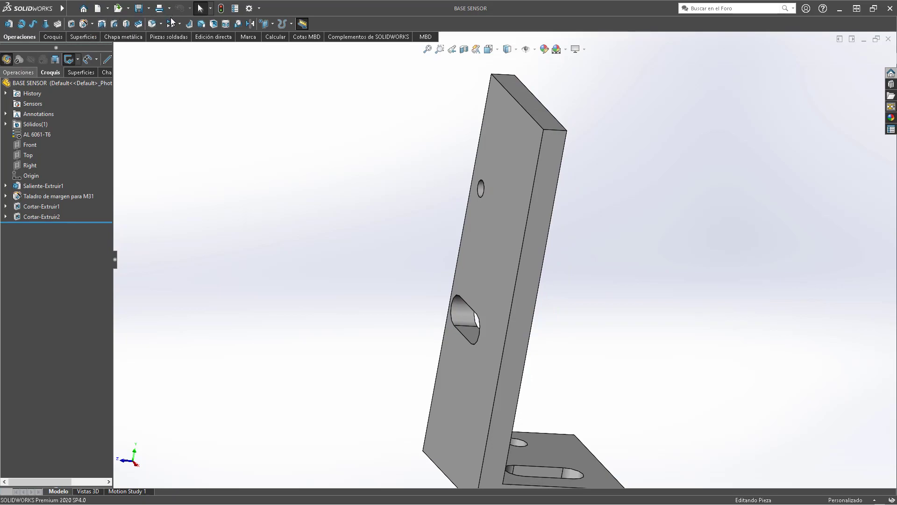
{"action": "left_click", "coordinate": [553, 131]}
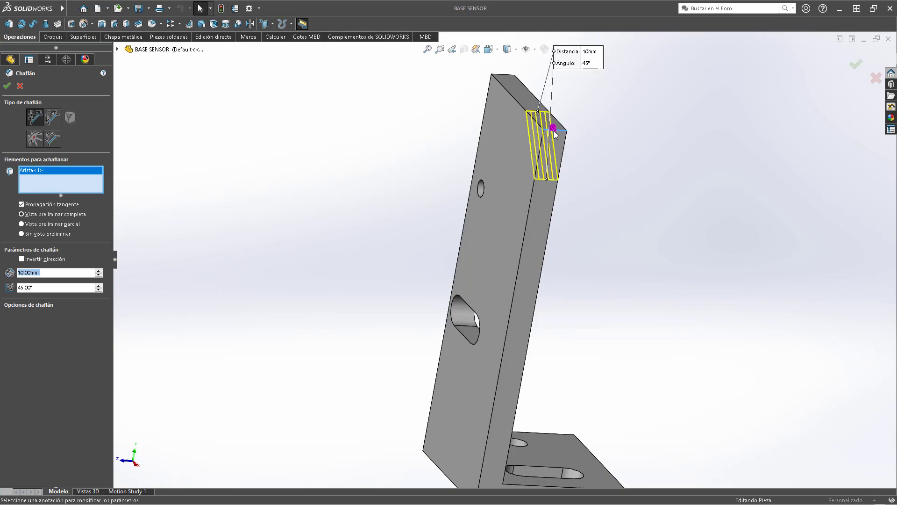
{"action": "left_click", "coordinate": [7, 86]}
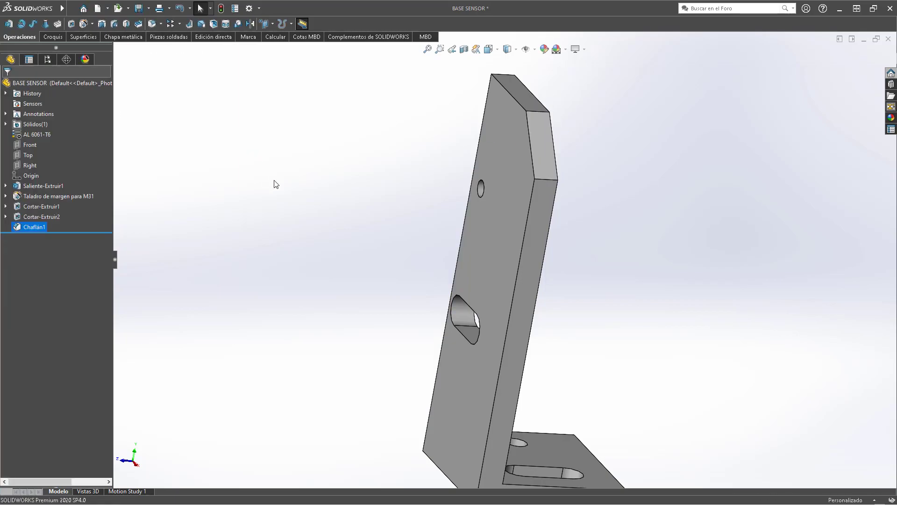
Save the chamfered bracket, return to the camshaft assembly and check the chamfer on both sensor brackets
{"action": "scroll", "coordinate": [512, 217], "scroll_direction": "up", "scroll_amount": 2}
{"action": "middle_click_drag", "start_coordinate": [515, 222], "coordinate": [420, 210]}
{"action": "left_click", "coordinate": [158, 9]}
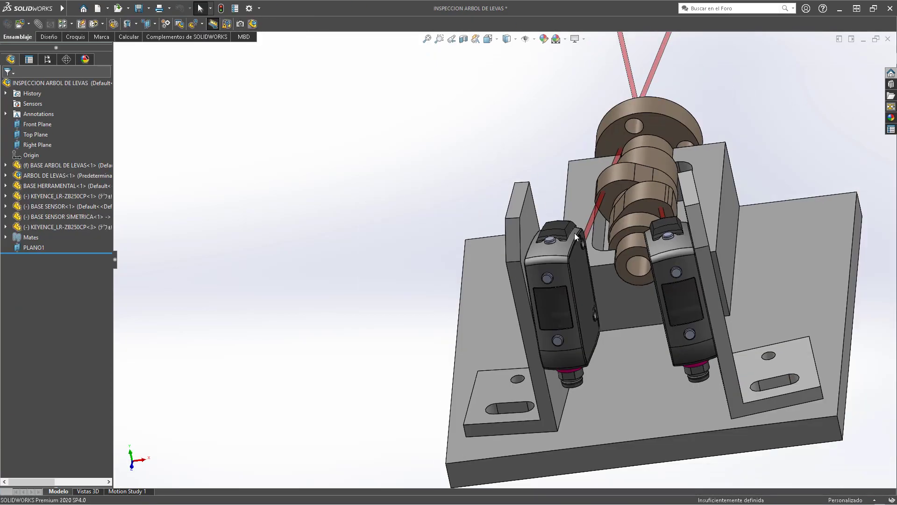
{"action": "middle_click_drag", "start_coordinate": [576, 236], "coordinate": [542, 271]}
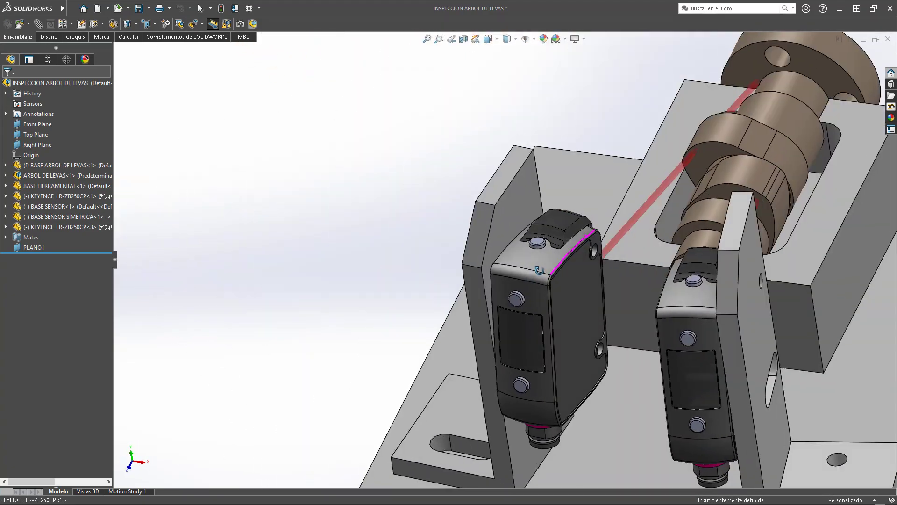
{"action": "scroll", "coordinate": [547, 271], "scroll_direction": "up", "scroll_amount": 5}
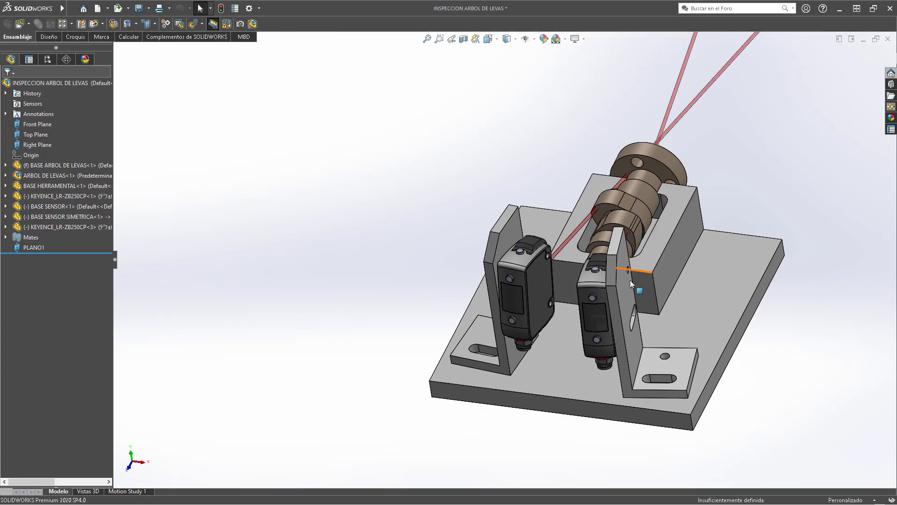
Display the component pattern commands to find the component mirror option (Simetría de componentes)
{"action": "left_click", "coordinate": [71, 26]}
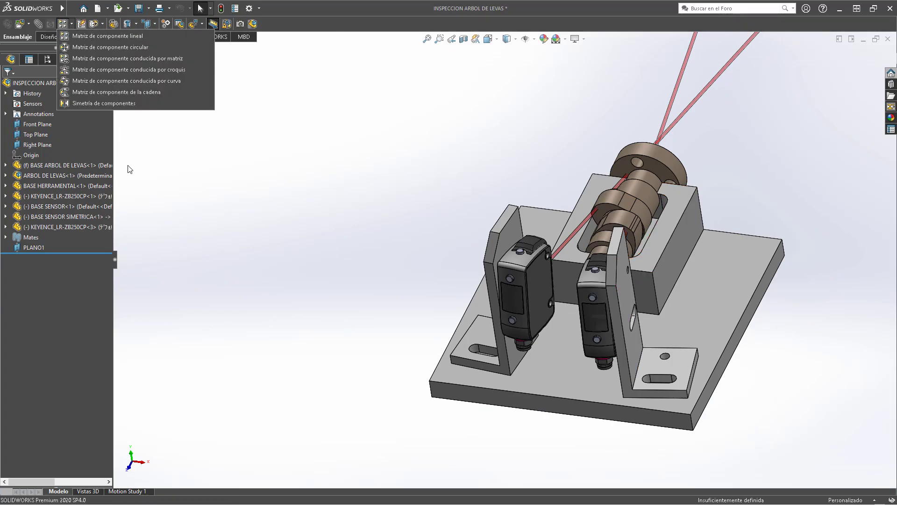